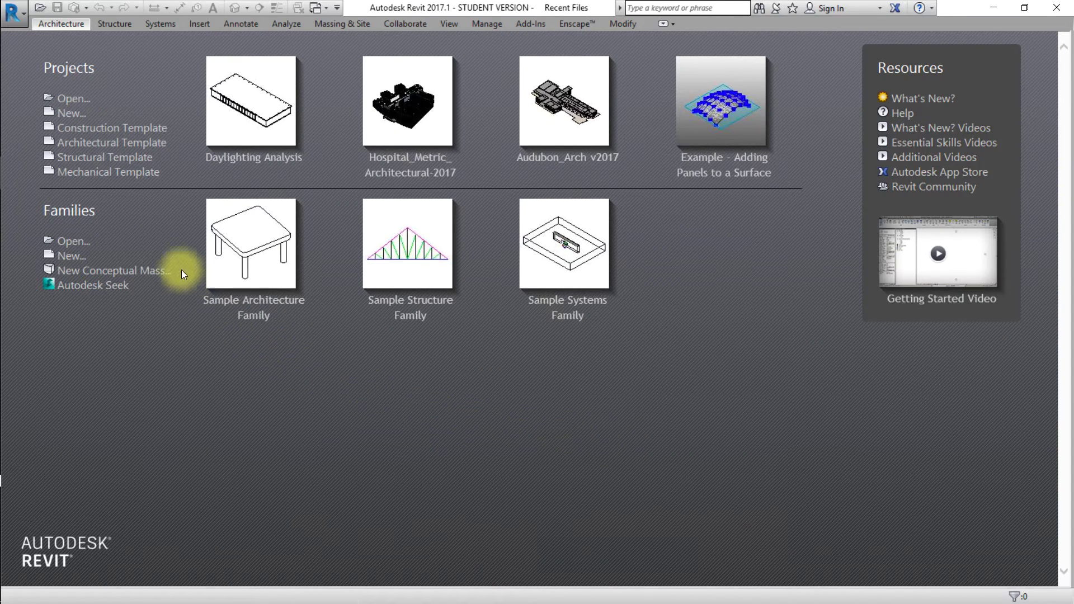
Start a new architectural project and begin an in-place mass named 'Example Mass Mod'.
left_click(109, 143)
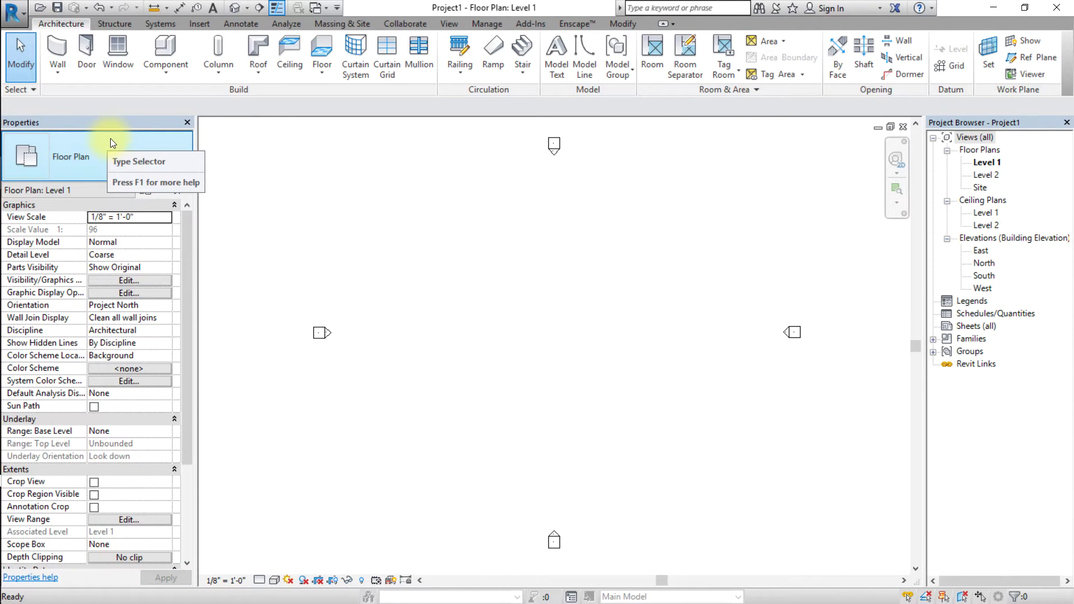
left_click(342, 23)
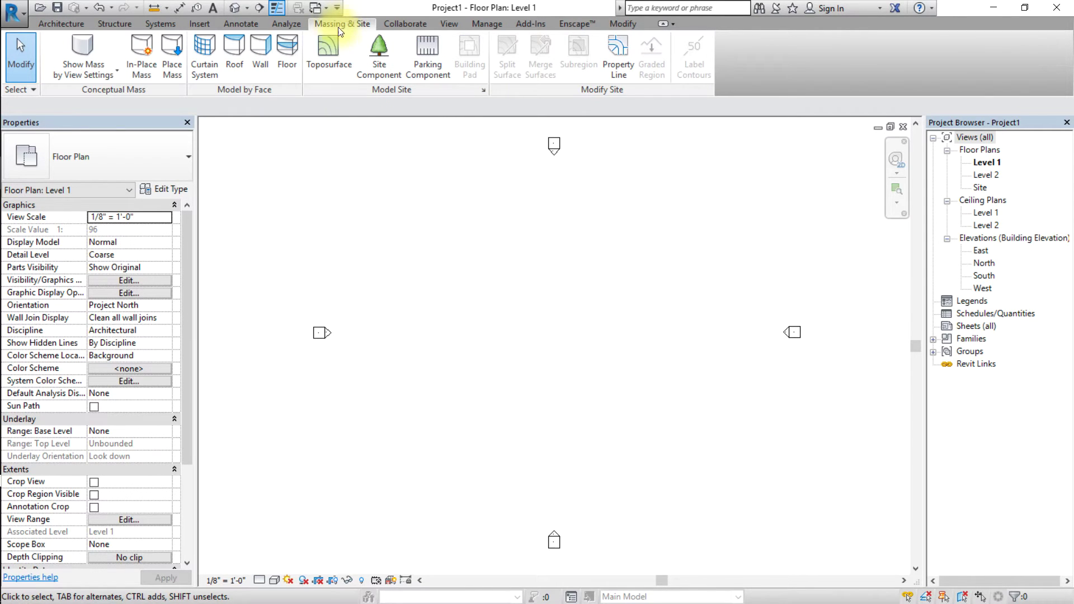
left_click(142, 55)
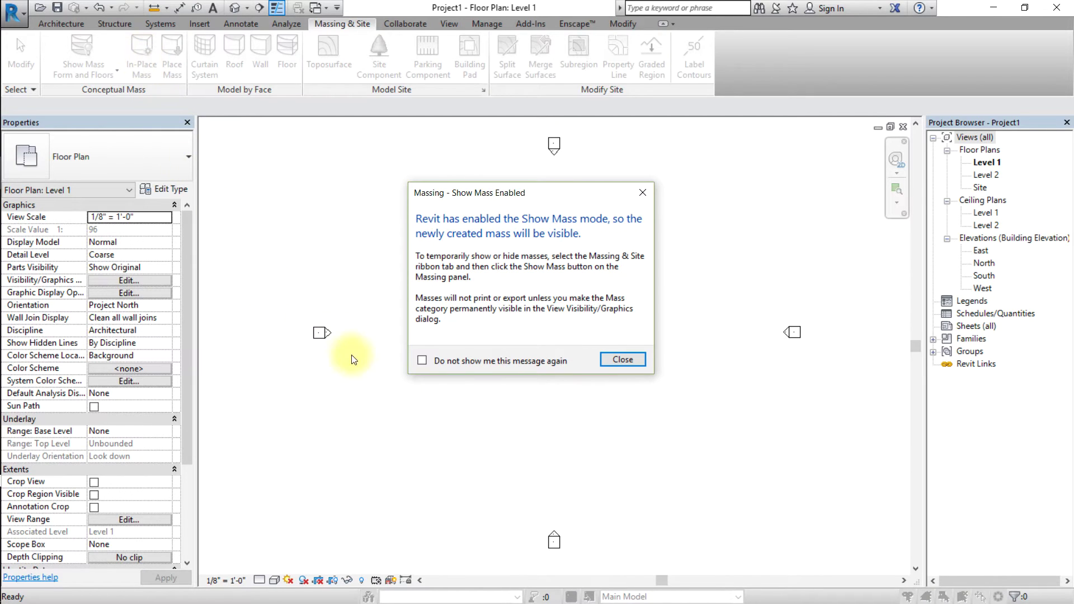
left_click(636, 360)
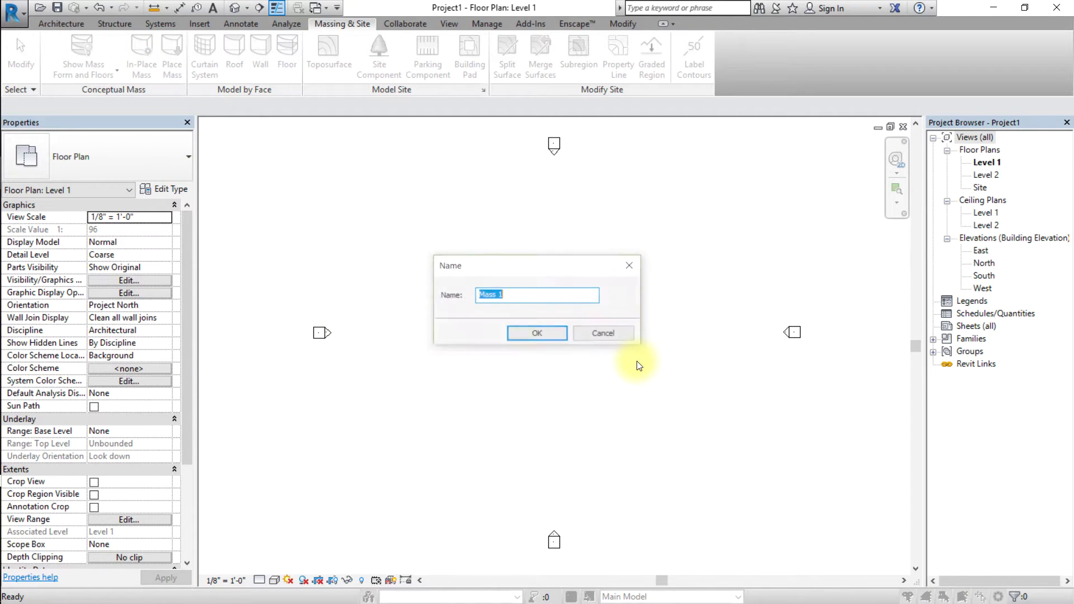
type("Example Ma")
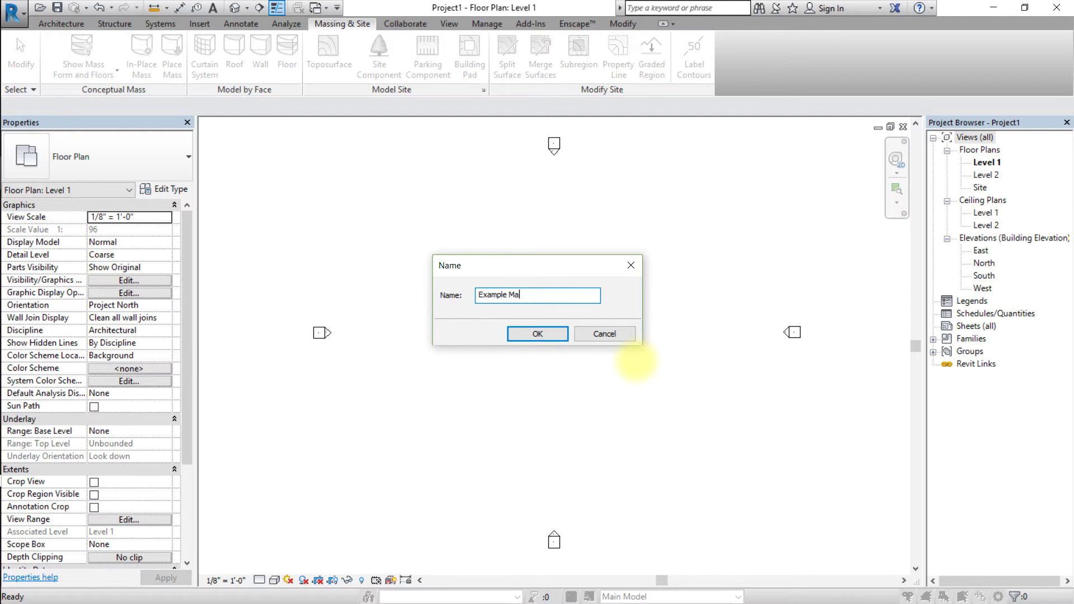
type("ss Model")
key("Return")
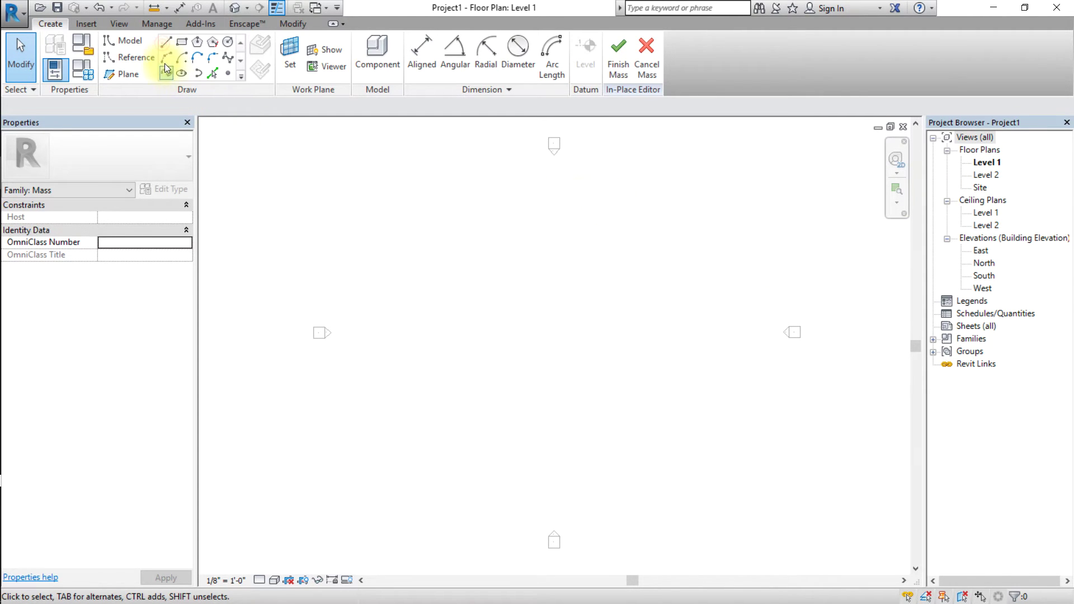
Draw a closed six-corner L-shaped outline of model lines with 88', 64' and 44' edges.
left_click(164, 45)
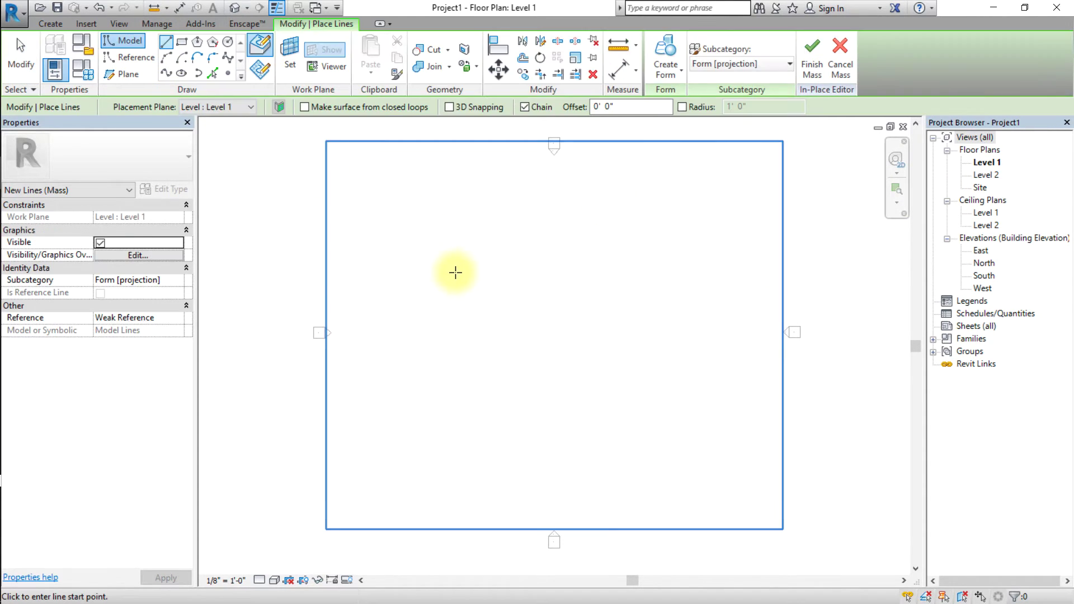
left_click(420, 261)
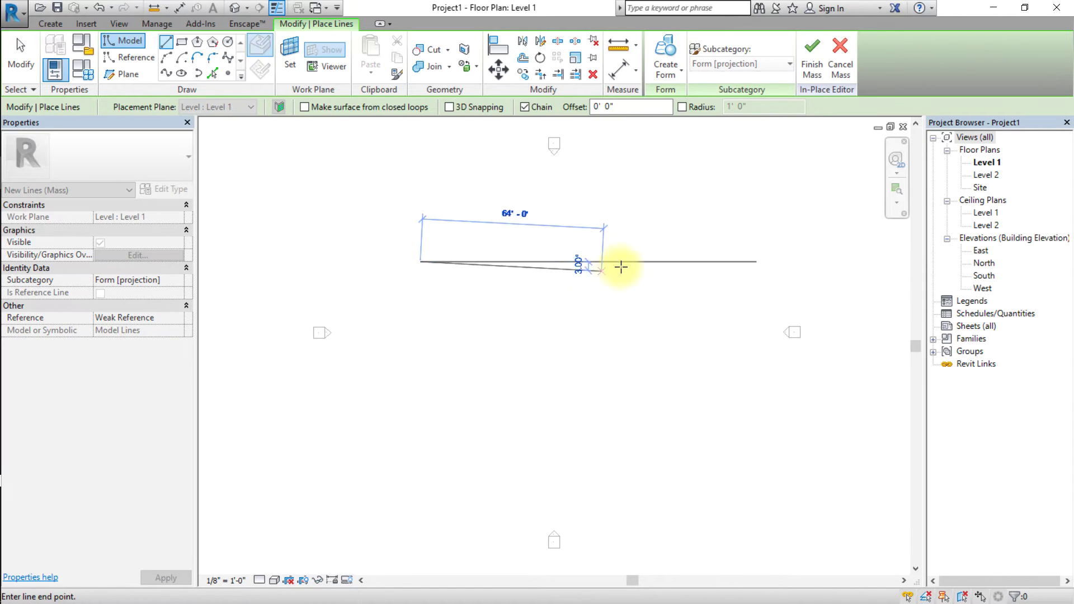
left_click(672, 258)
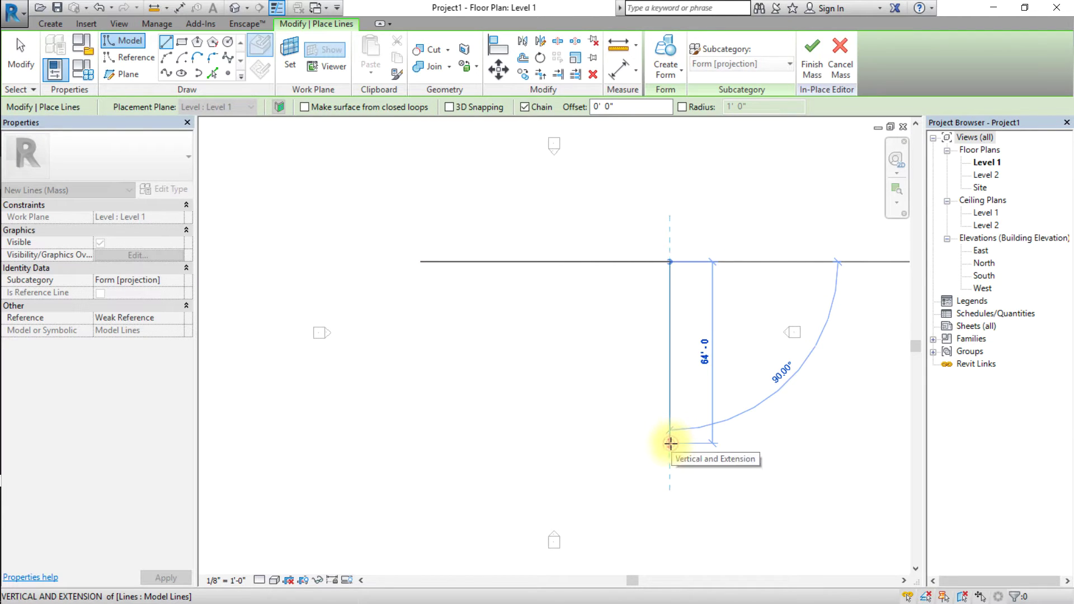
left_click(670, 443)
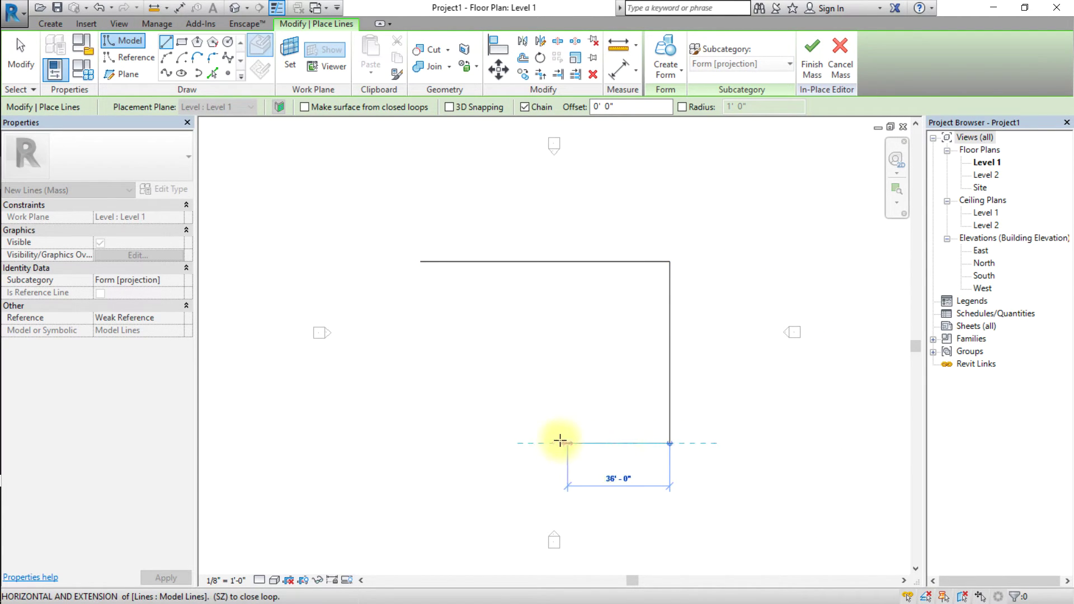
left_click(545, 443)
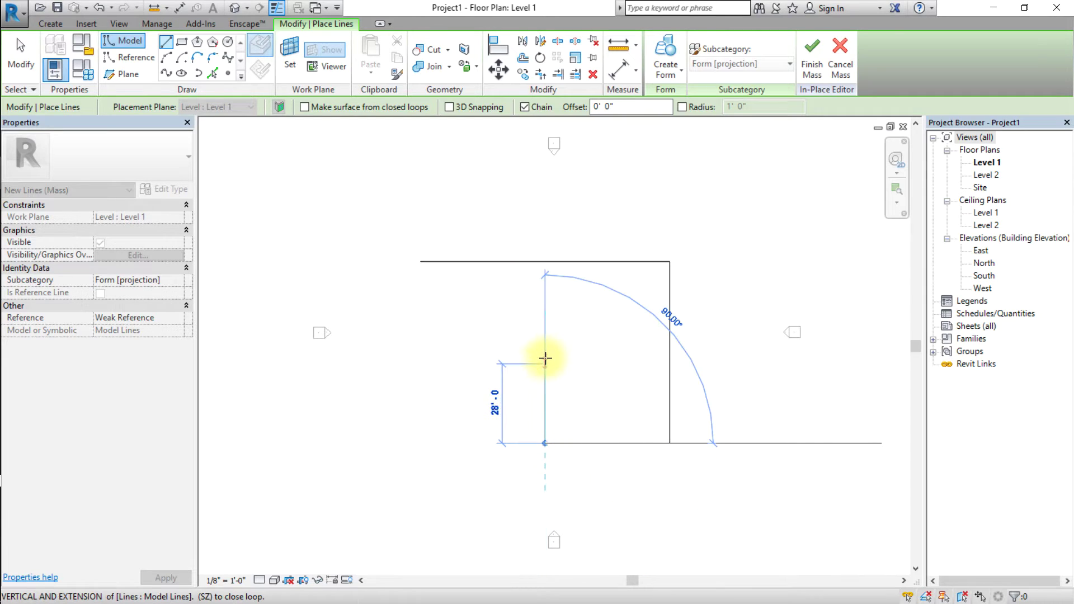
left_click(545, 364)
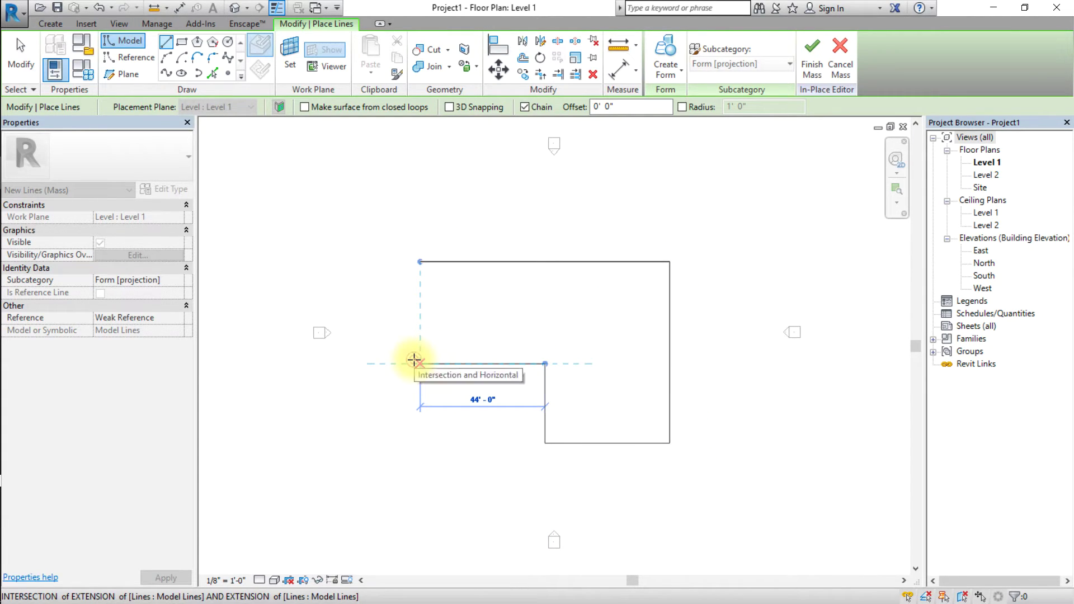
left_click(417, 355)
left_click(419, 261)
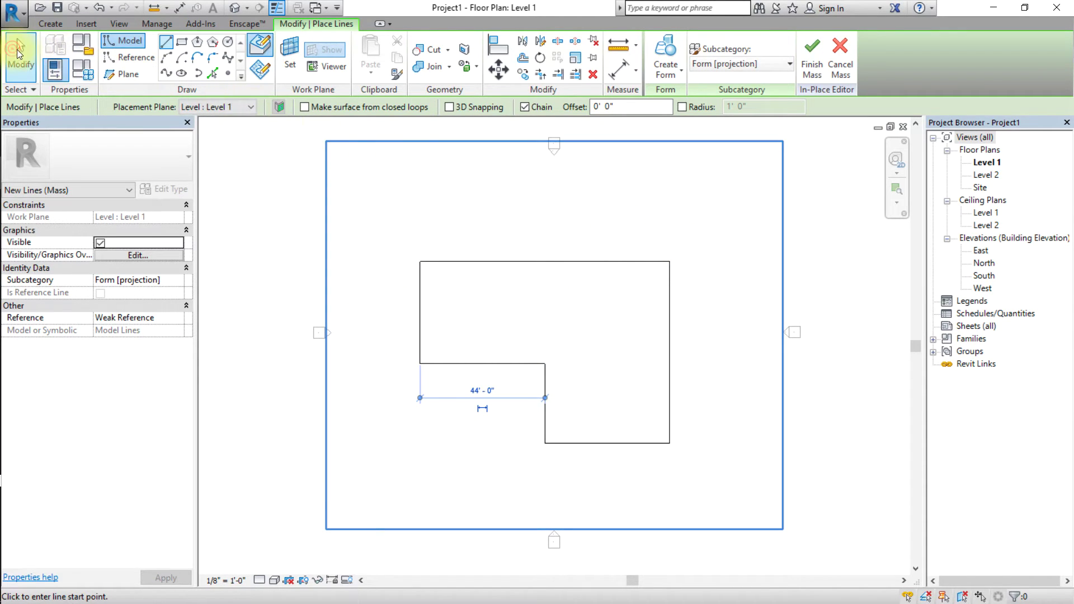
left_click(15, 53)
key("Tab")
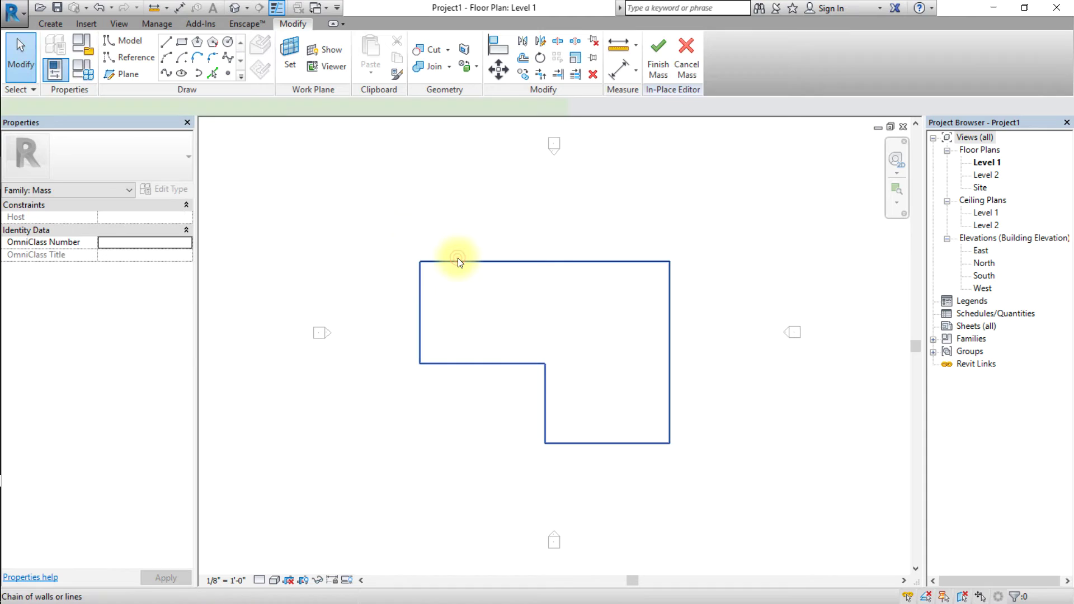
Turn the selected L-shaped outline into a solid form.
left_click(458, 261)
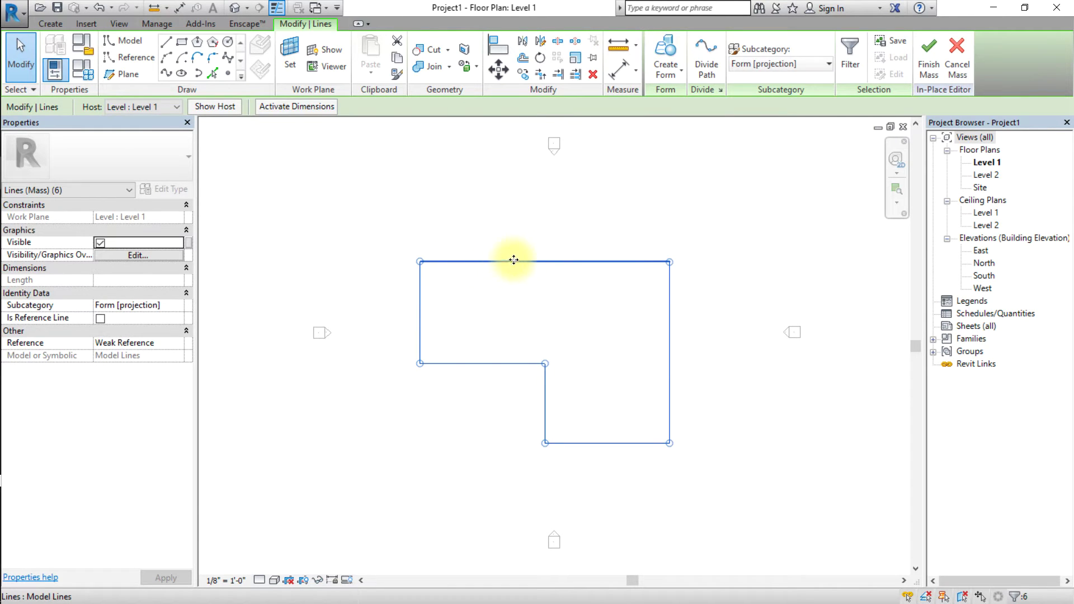
left_click(679, 71)
left_click(679, 100)
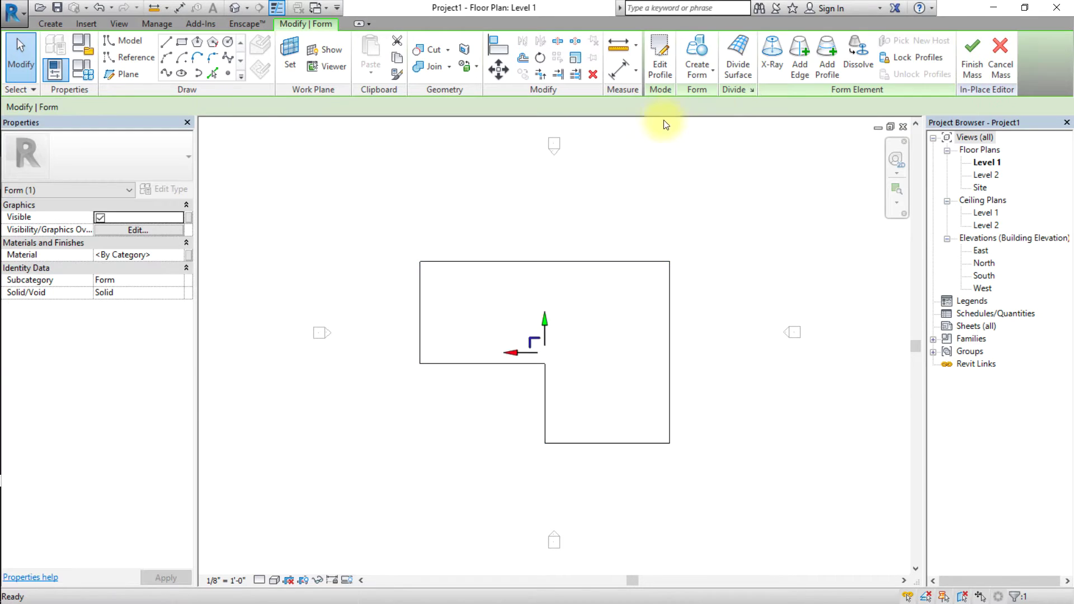
In the default 3D view, change the mass's top height from 30' to 45'.
left_click(234, 7)
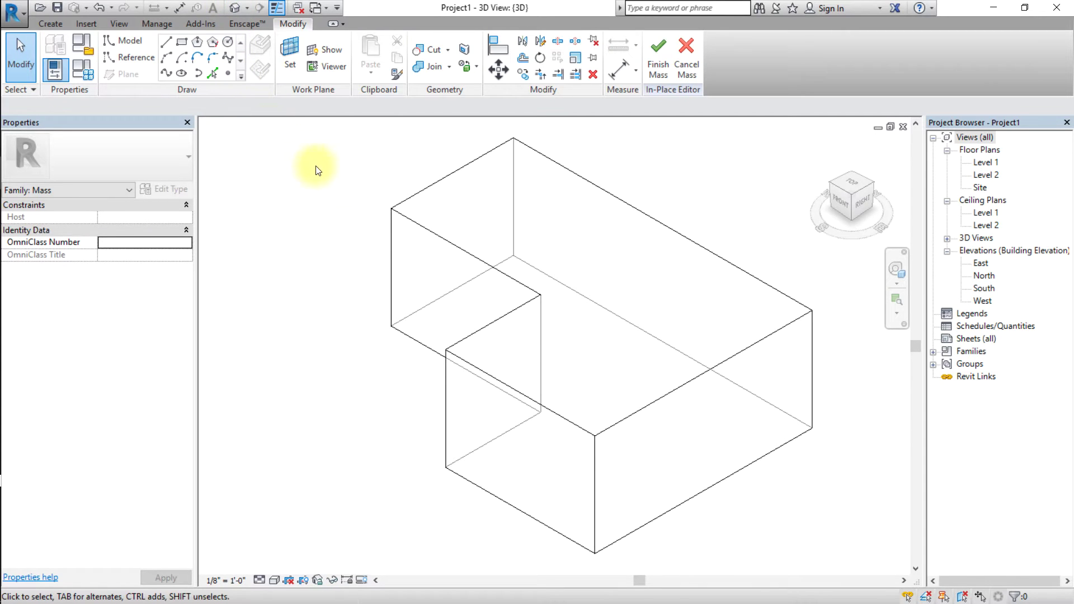
left_click(444, 183)
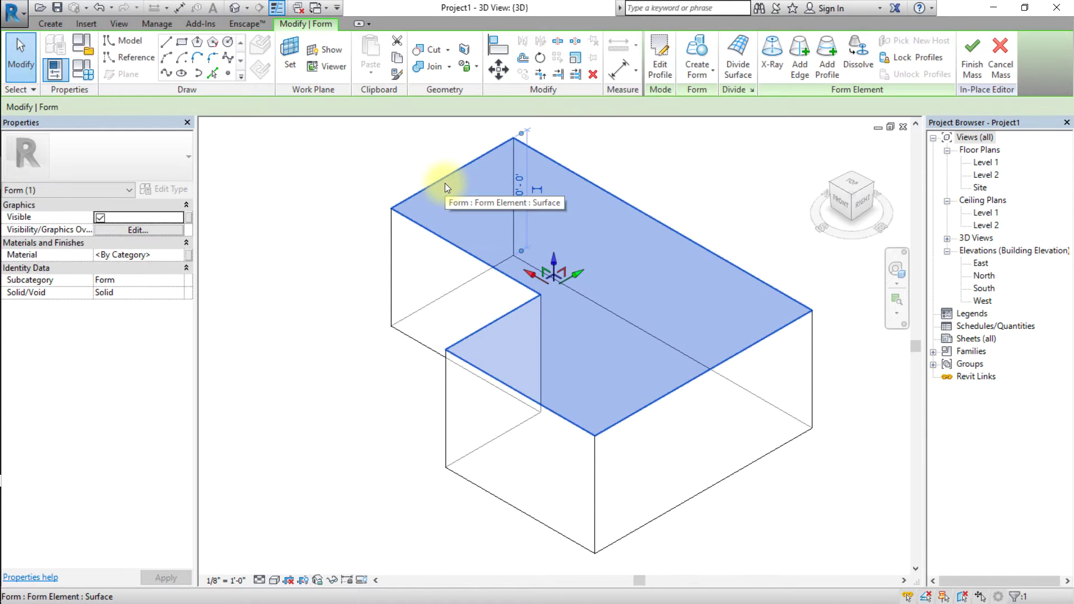
left_click(519, 195)
type("45")
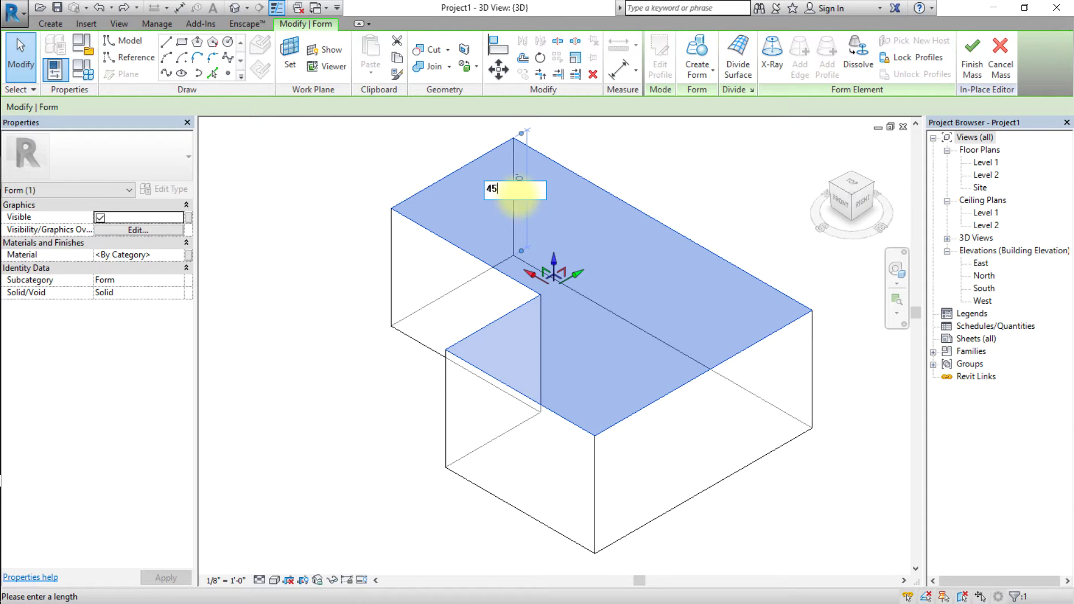
key("Return")
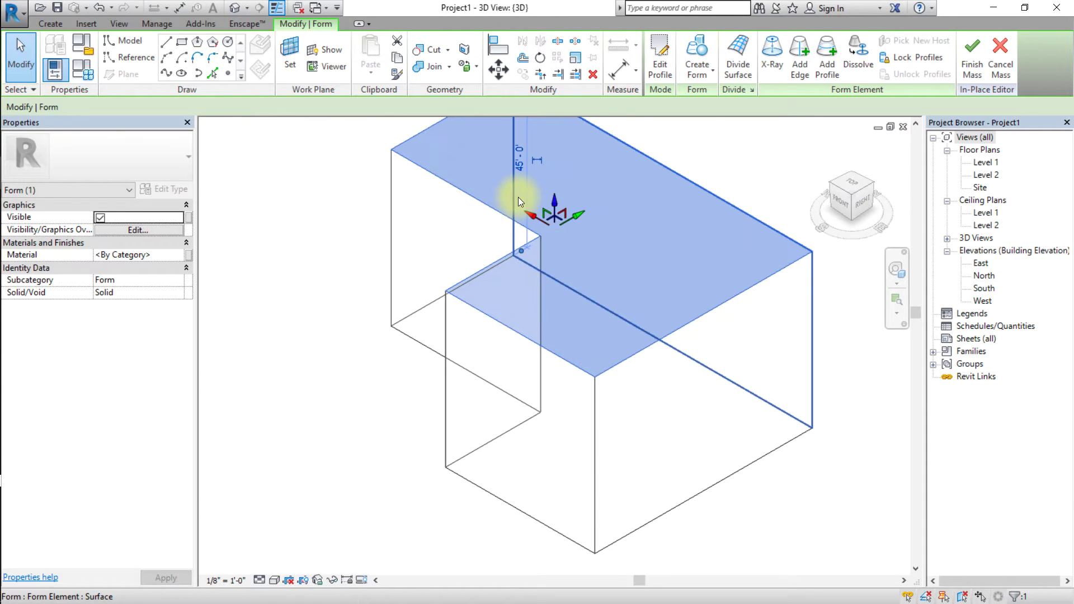
left_click(333, 253)
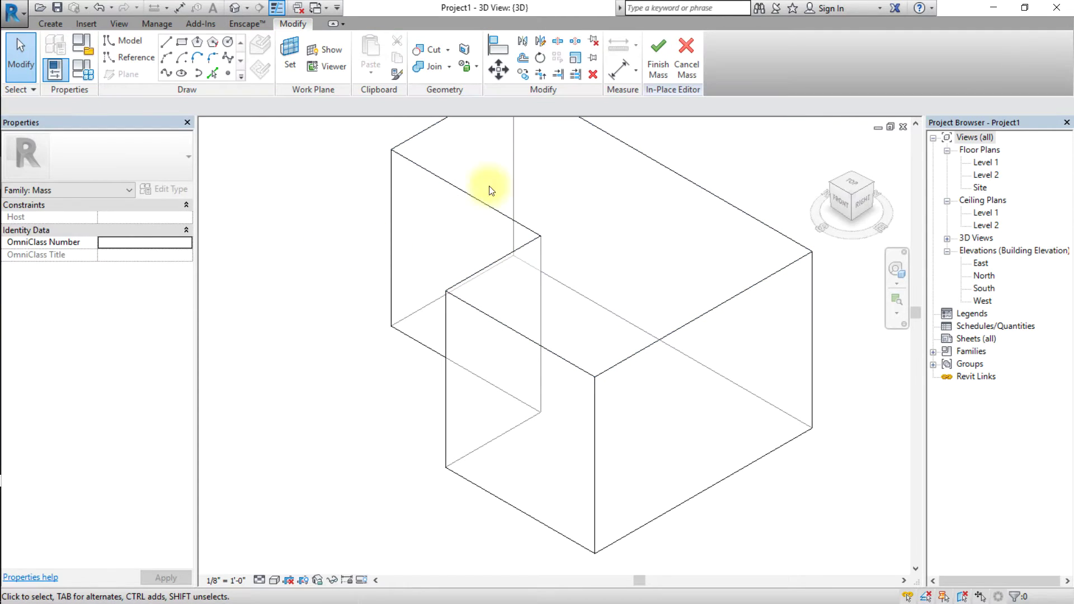
Finish the in-place mass and open the South elevation view.
left_click(656, 56)
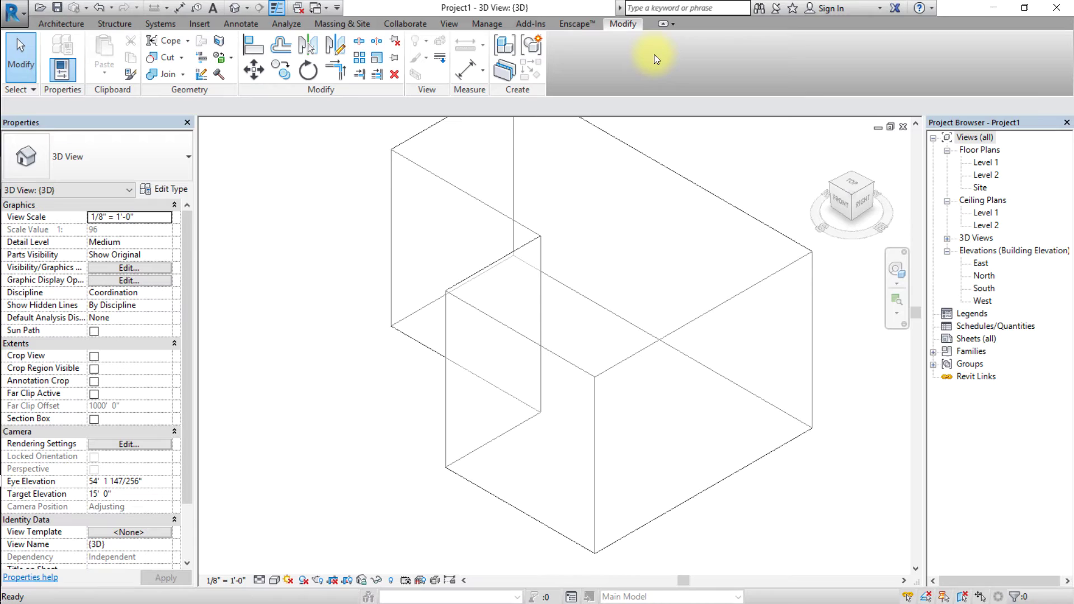
left_click(984, 286)
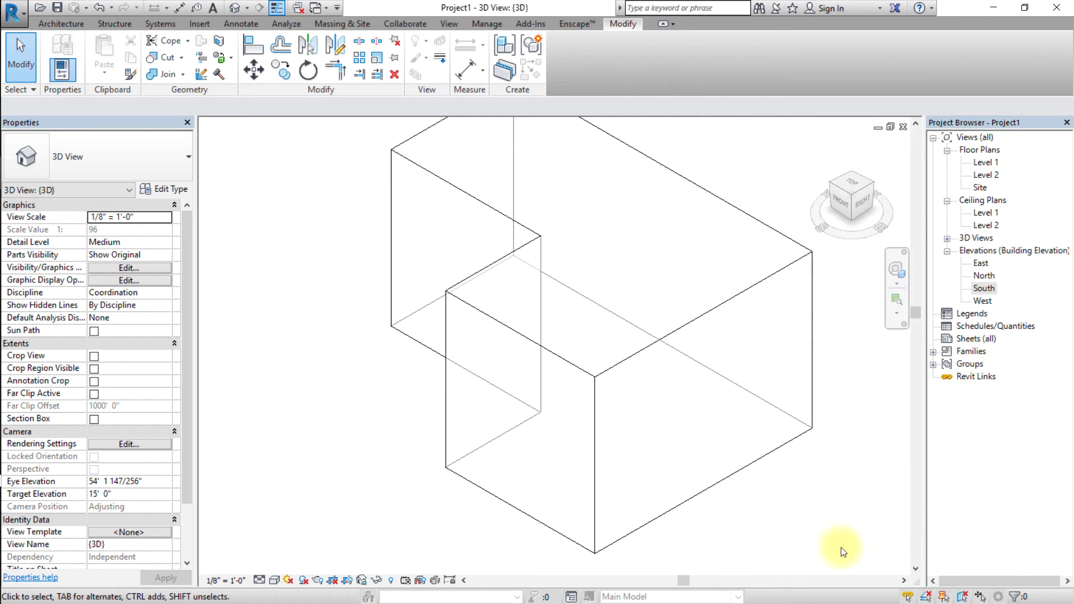
double_click(984, 288)
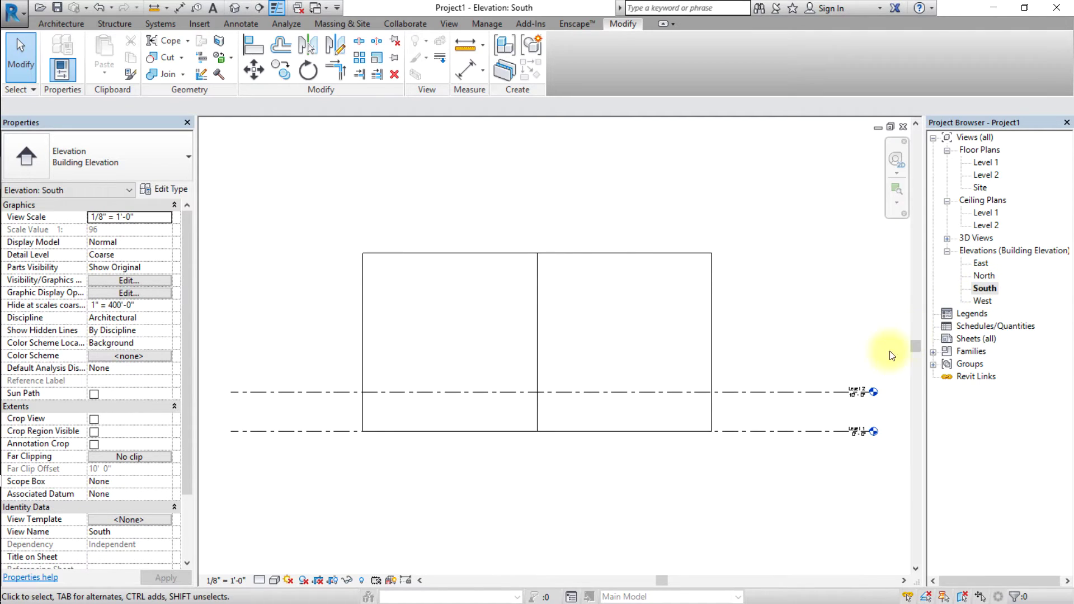
scroll(872, 368, "up", 2)
scroll(874, 370, "up", 4)
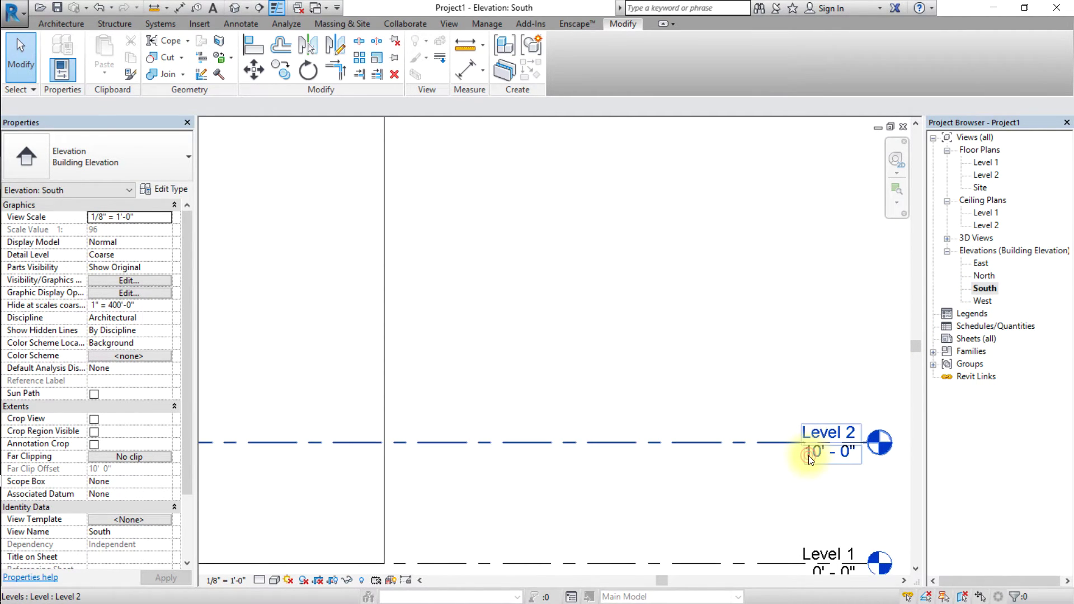
Leave Level 2 at 10' 0" and zoom to fit the whole mass.
left_click(836, 454)
left_click(835, 454)
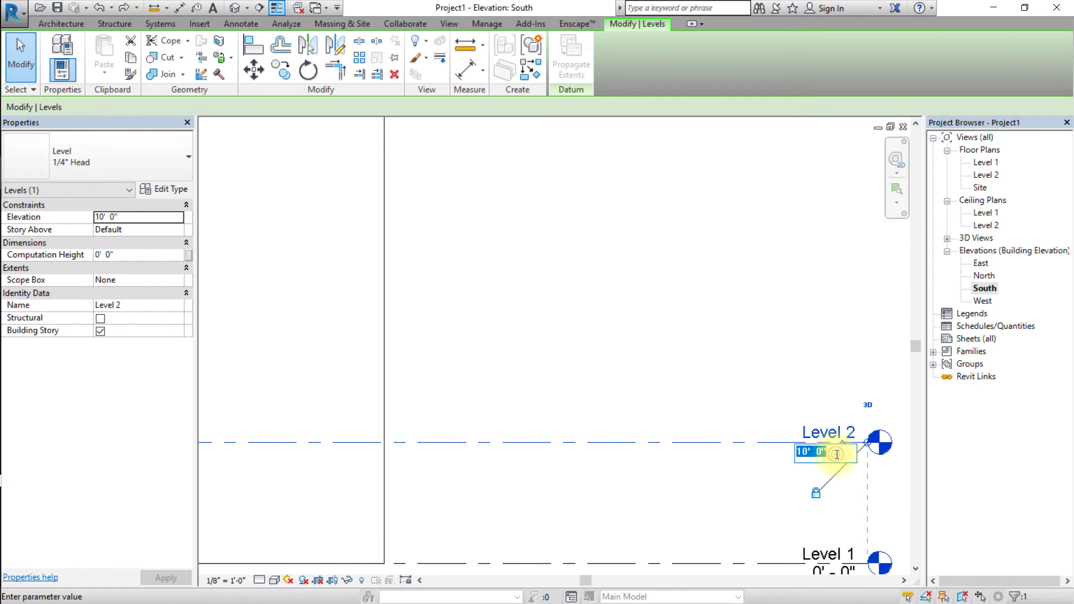
key("Escape")
key("Escape")
middle_click(759, 479)
middle_click(760, 480)
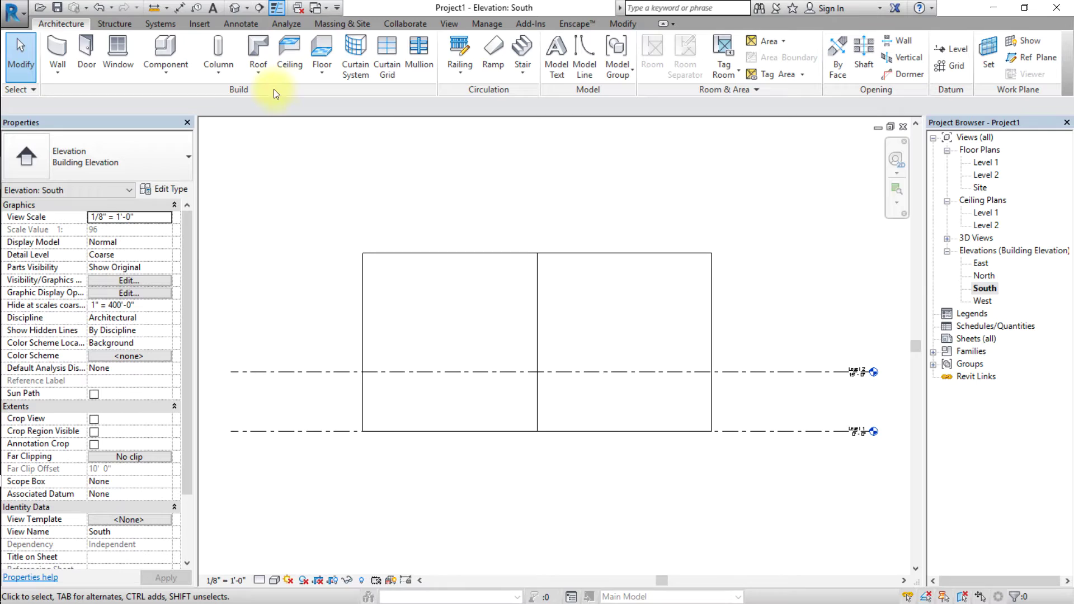
Draw Level 3 at 15' above Level 2 and Level 4 at the mass top.
left_click(944, 50)
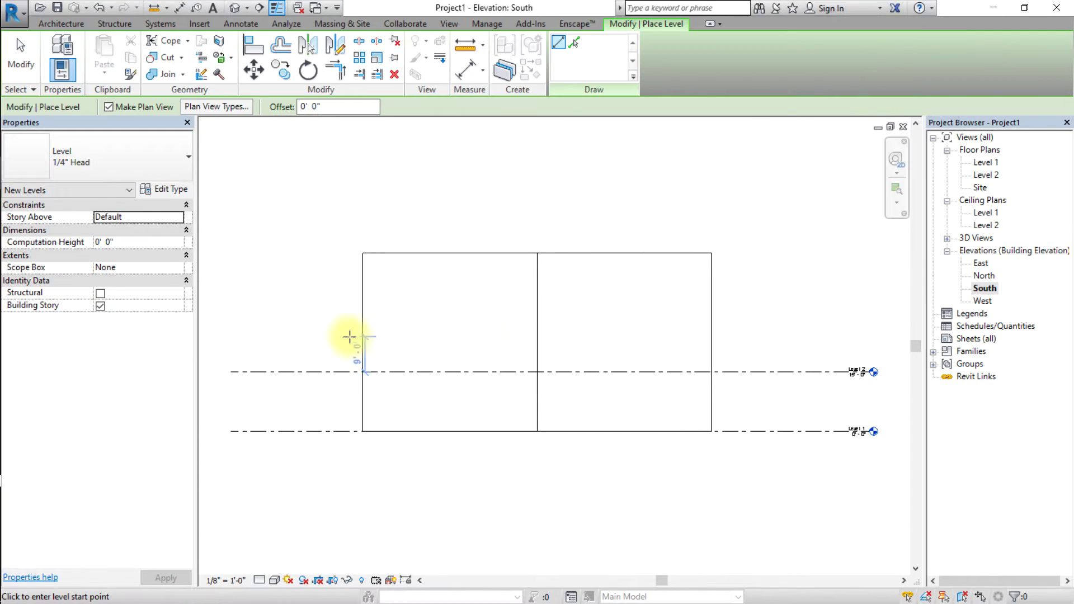
left_click(235, 313)
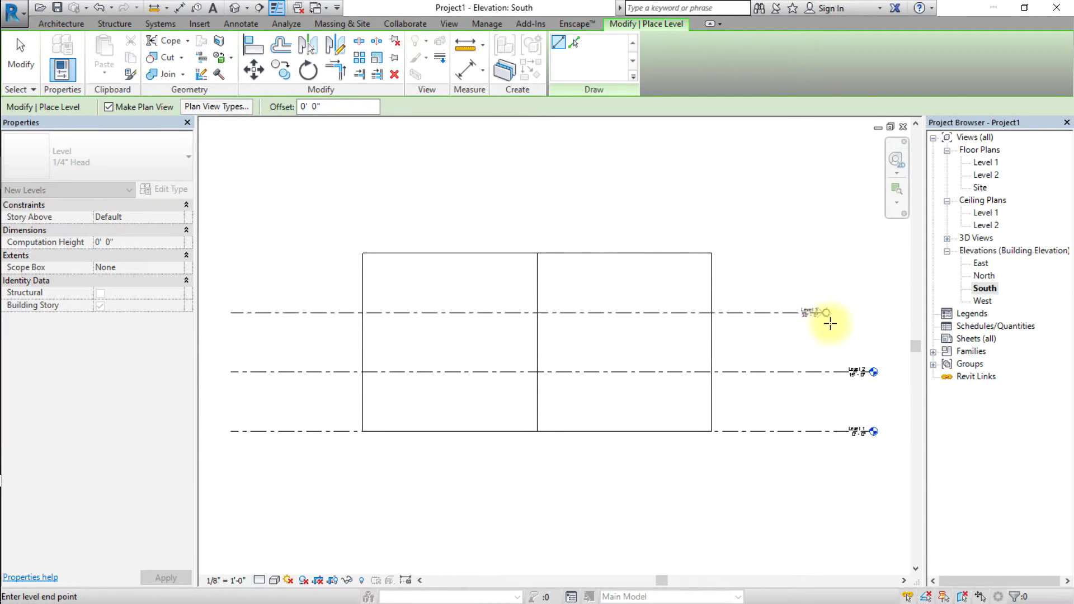
left_click(867, 317)
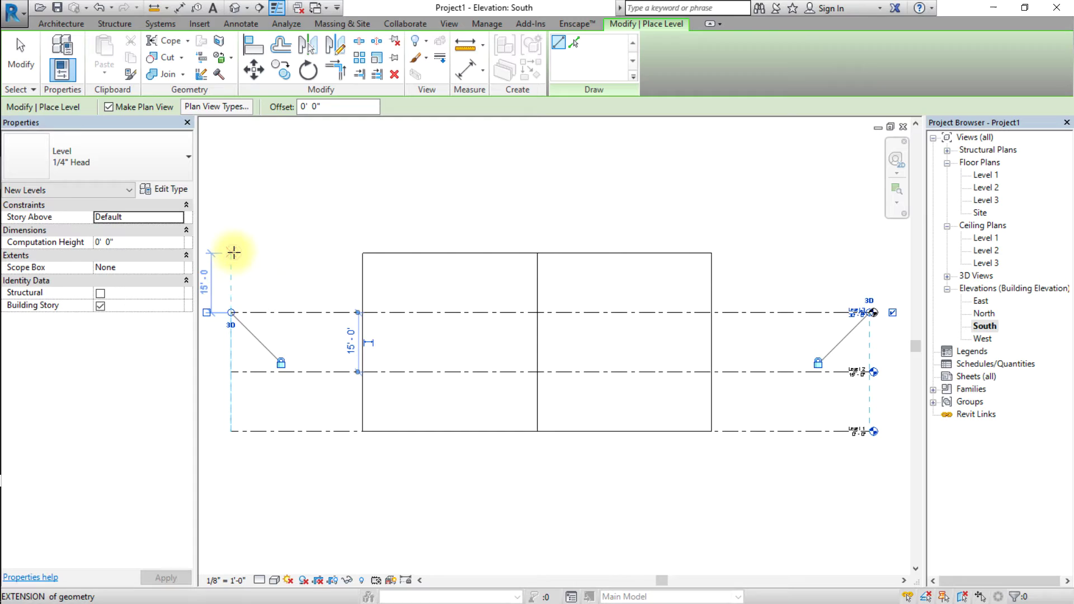
left_click(234, 252)
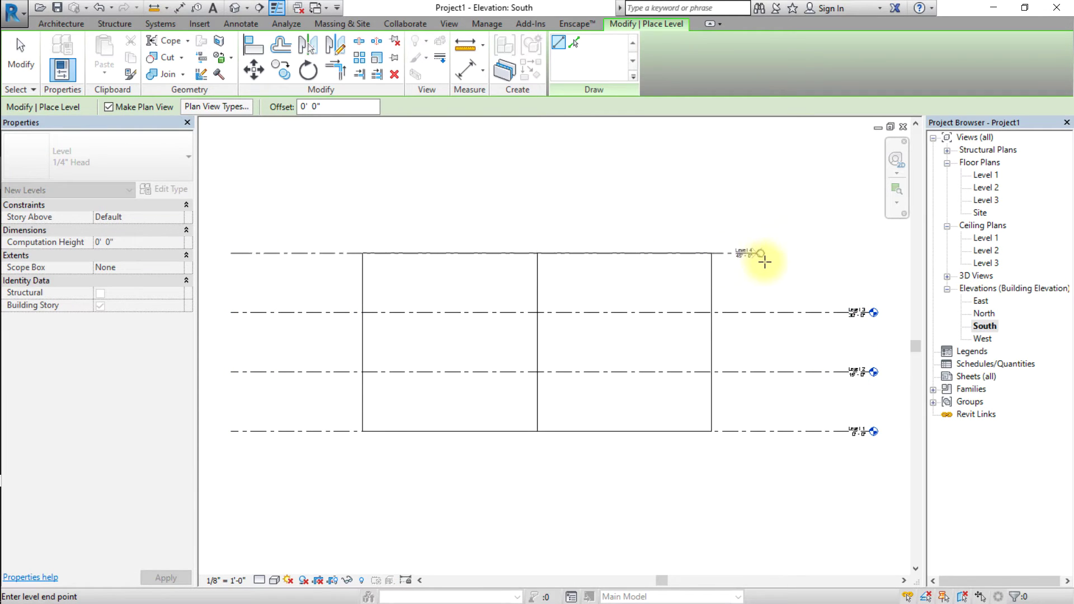
left_click(871, 255)
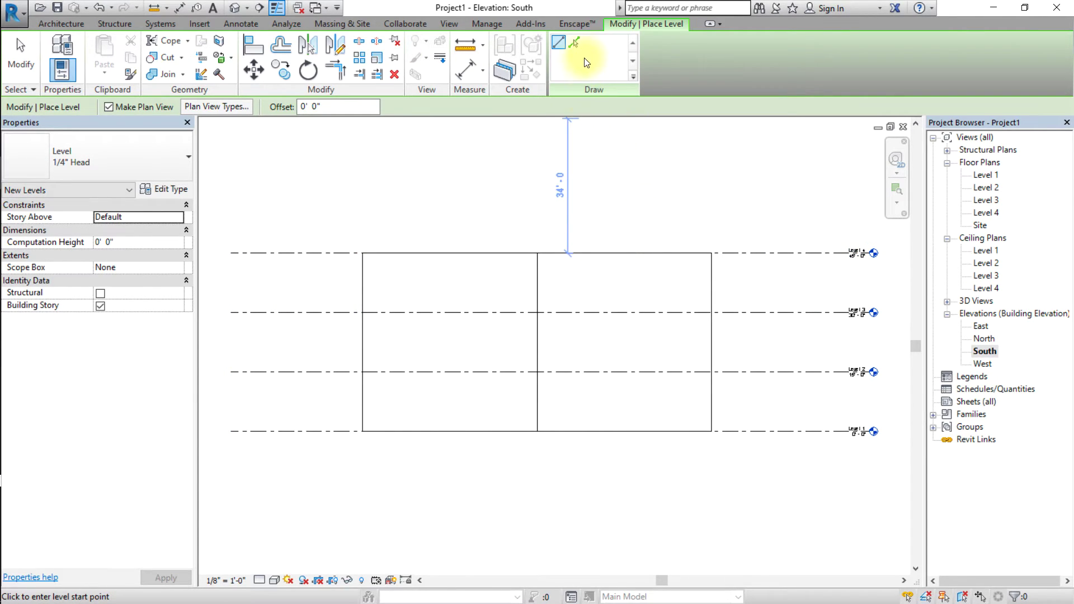
Try Pick Lines with a 15' offset, then undo the extra Level 5.
left_click(576, 44)
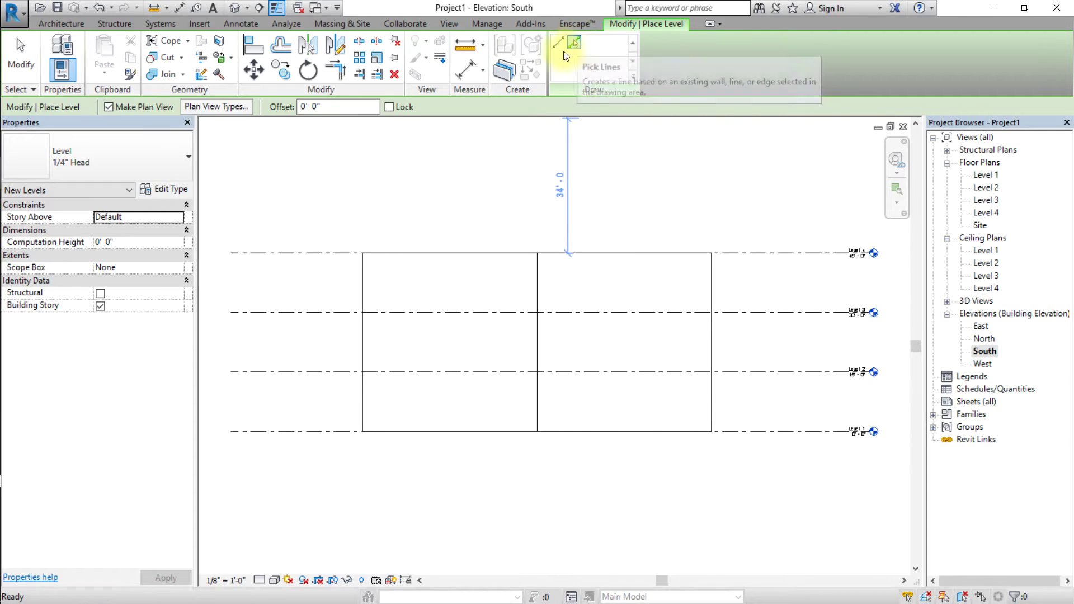
left_click_drag(335, 107, 292, 105)
type("15")
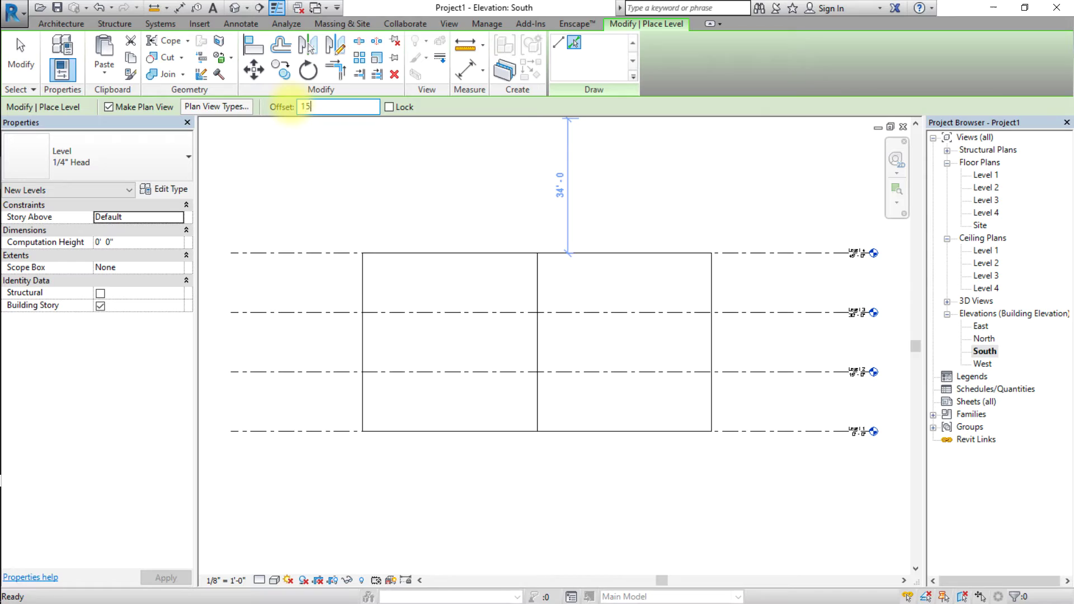
left_click(335, 253)
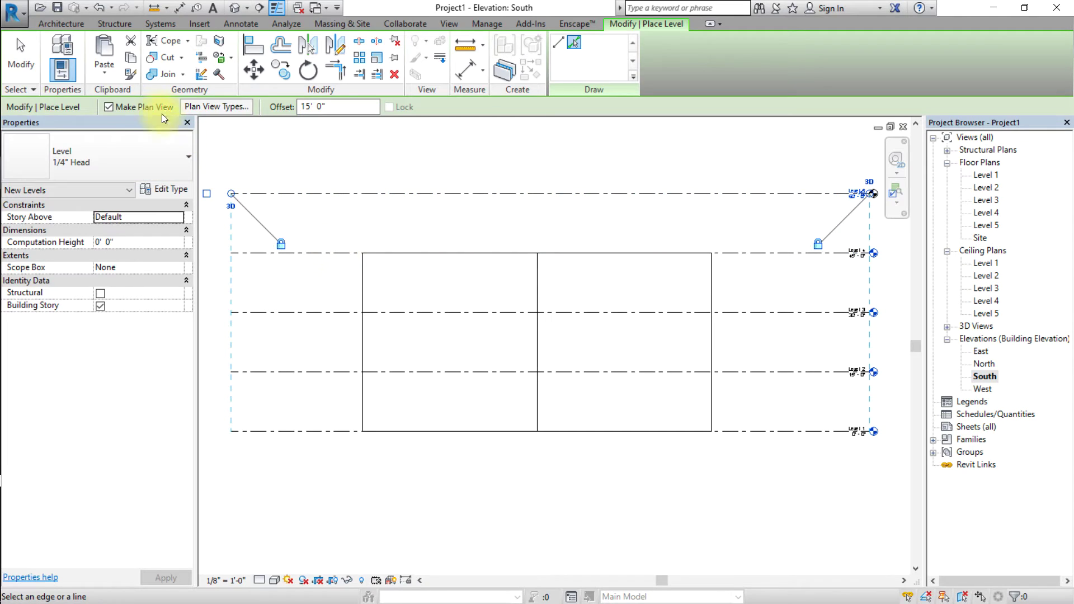
key("ctrl+z")
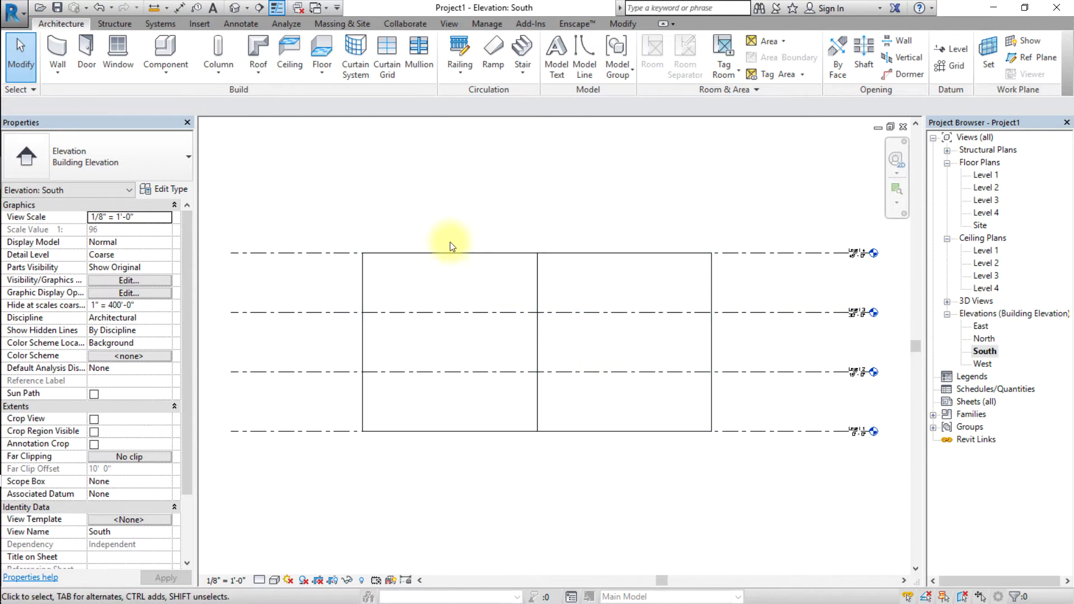
Add mass floors to the L-shaped mass at Levels 1 through 4.
left_click(235, 8)
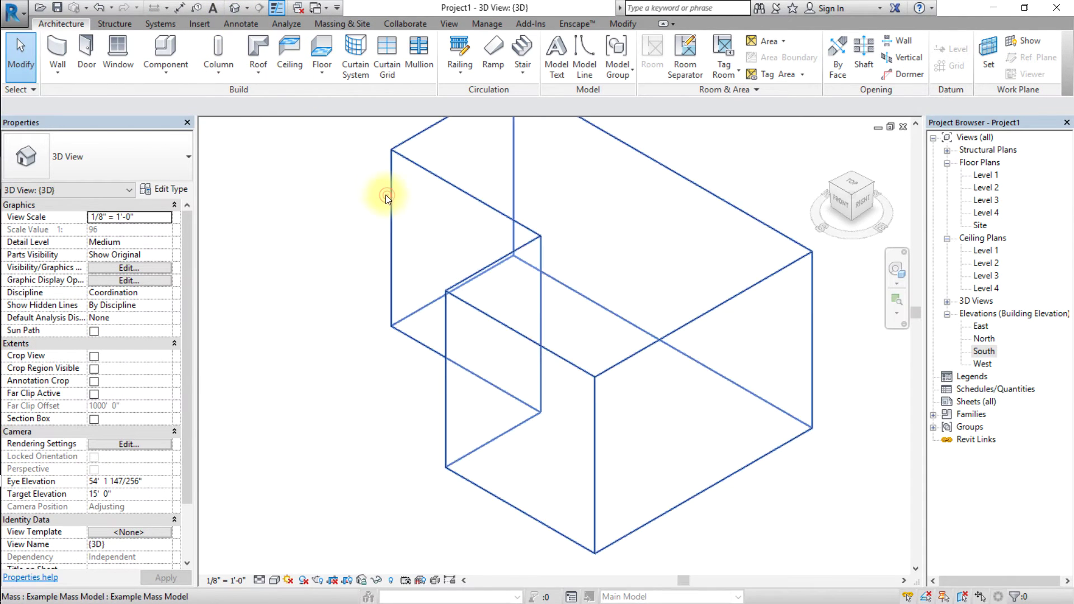
left_click(387, 196)
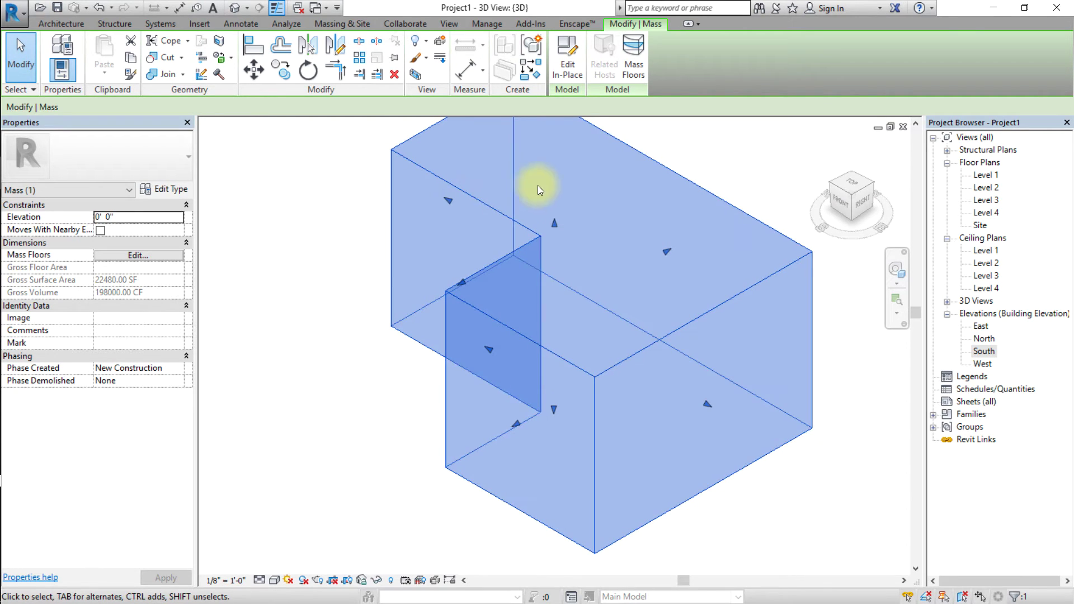
left_click(644, 56)
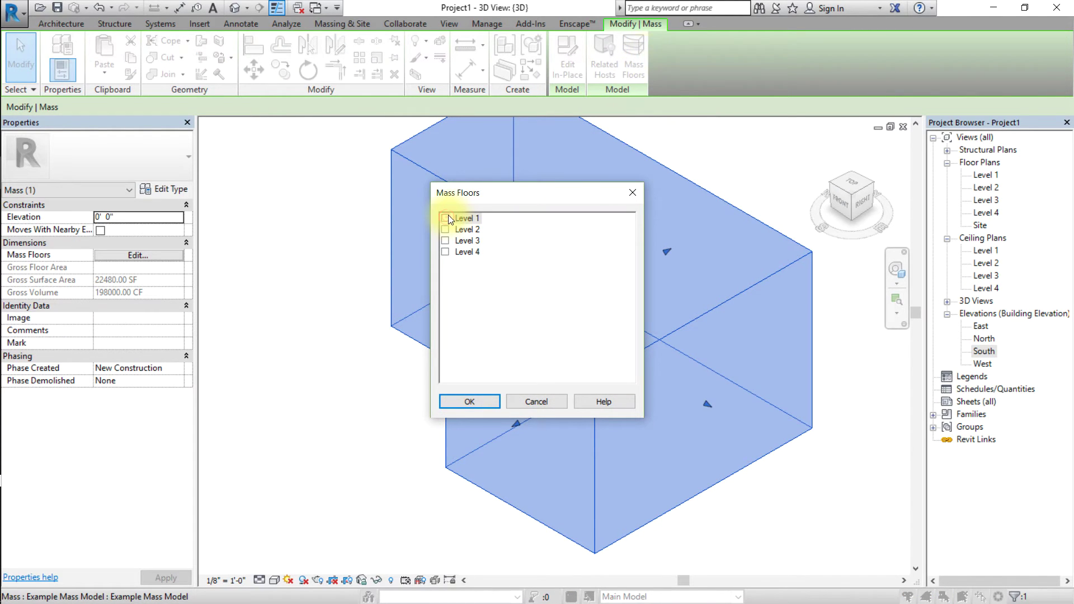
left_click(446, 229)
left_click(445, 241)
left_click(445, 254)
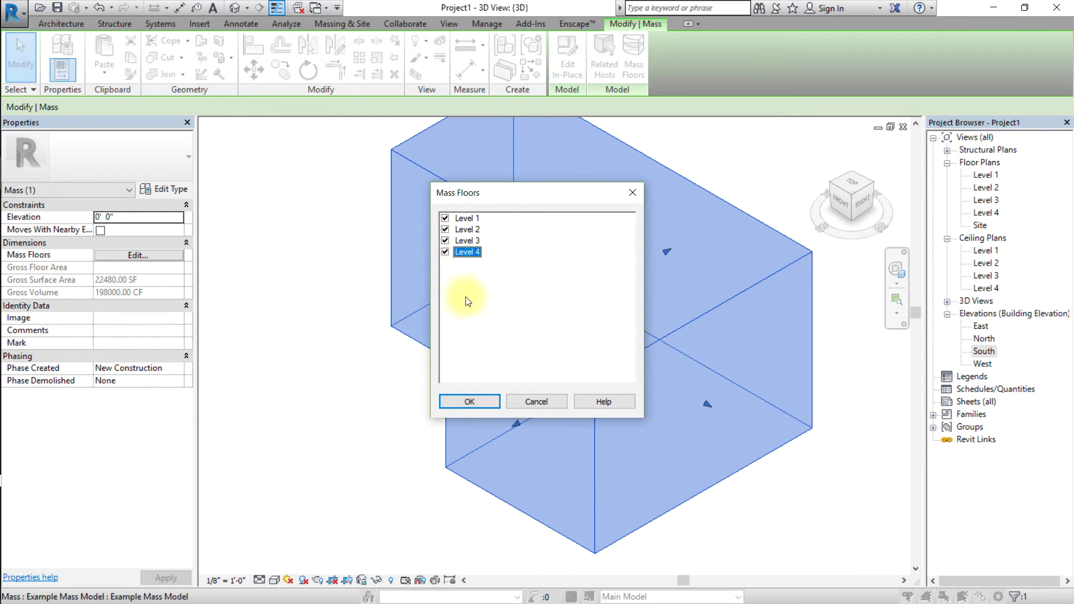
left_click(470, 402)
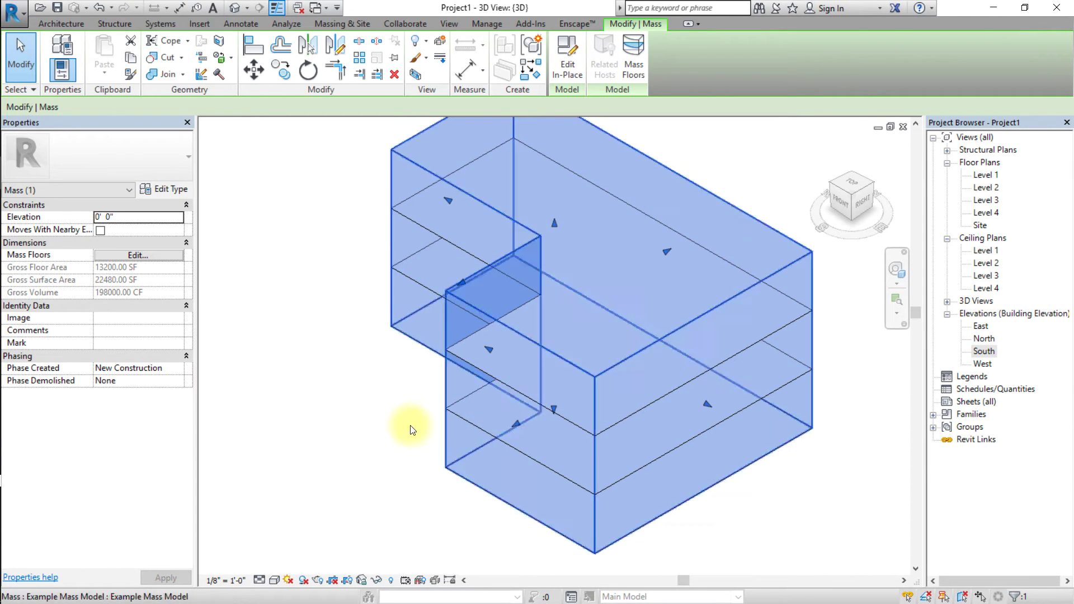
Set the 3D view's visual style to Shaded.
left_click(357, 449)
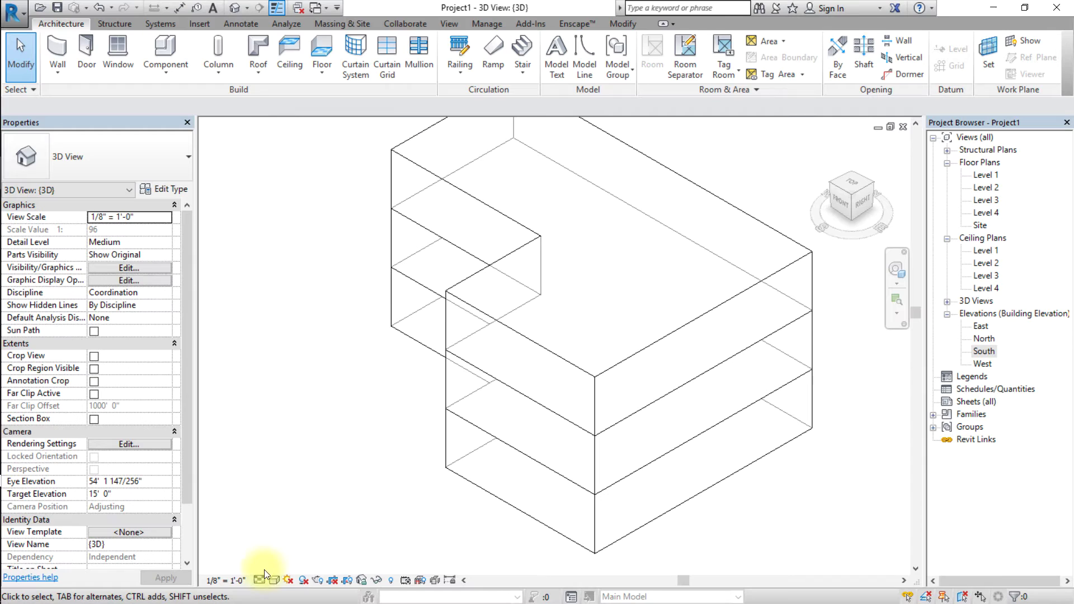
left_click(271, 582)
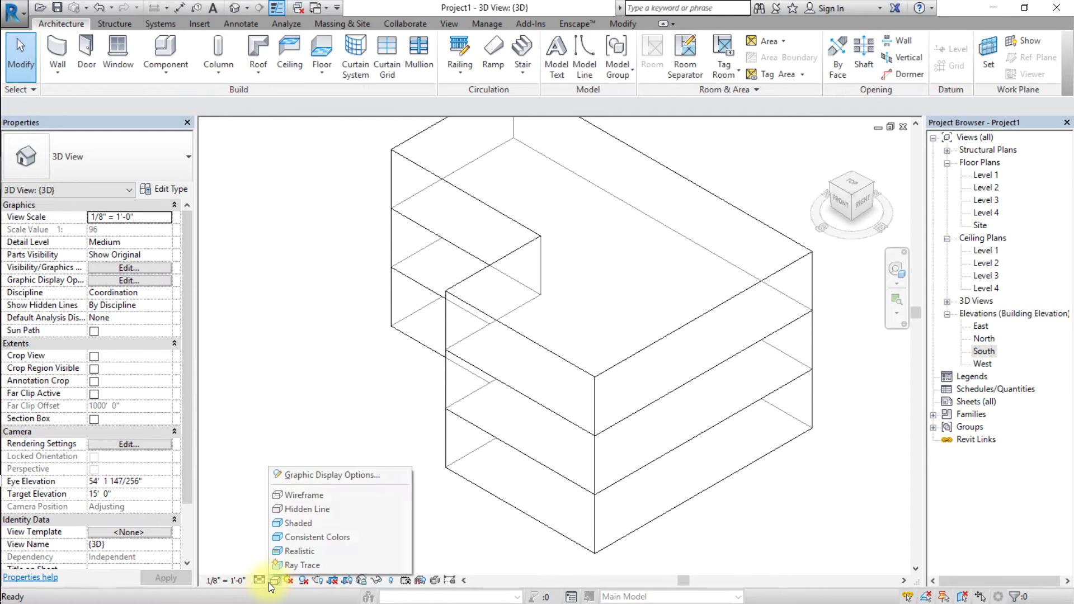
left_click(310, 523)
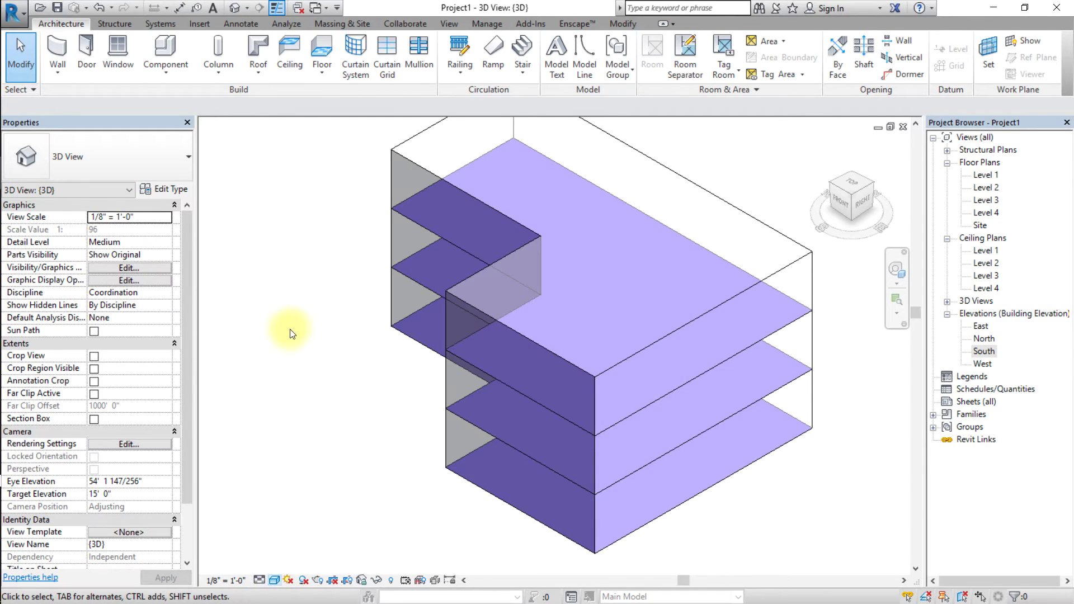
Replace the project address Boston, MA with Phoenix, AZ and find it on the map.
left_click(275, 23)
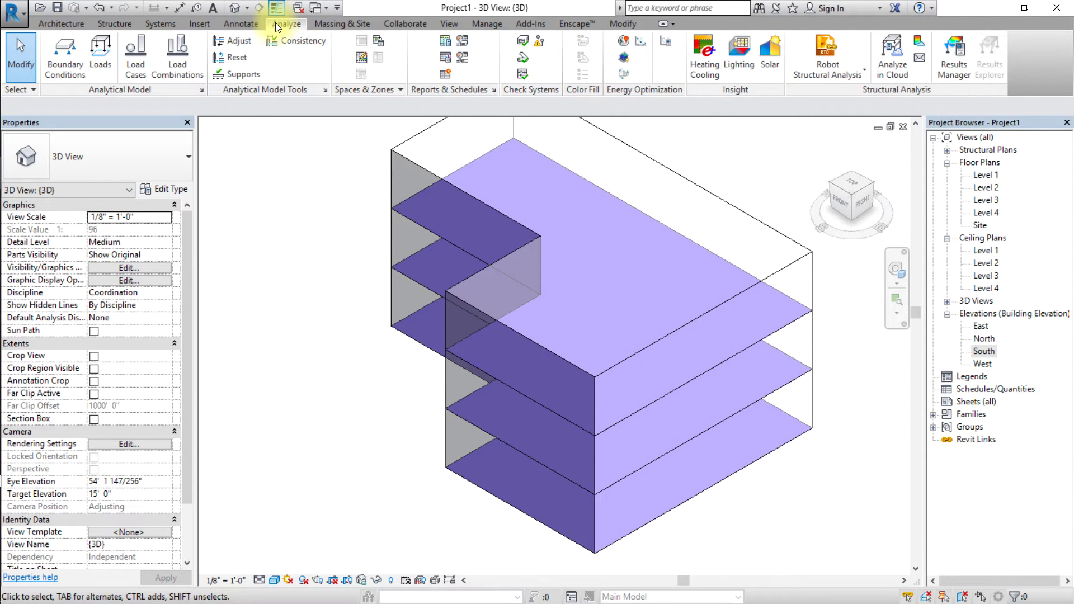
left_click(625, 41)
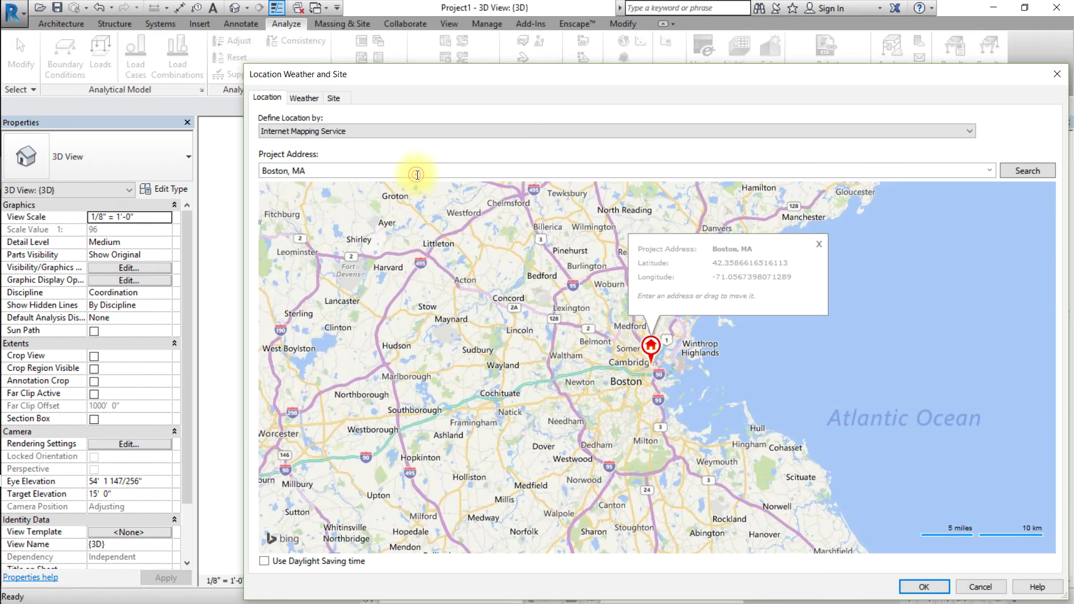
left_click(418, 175)
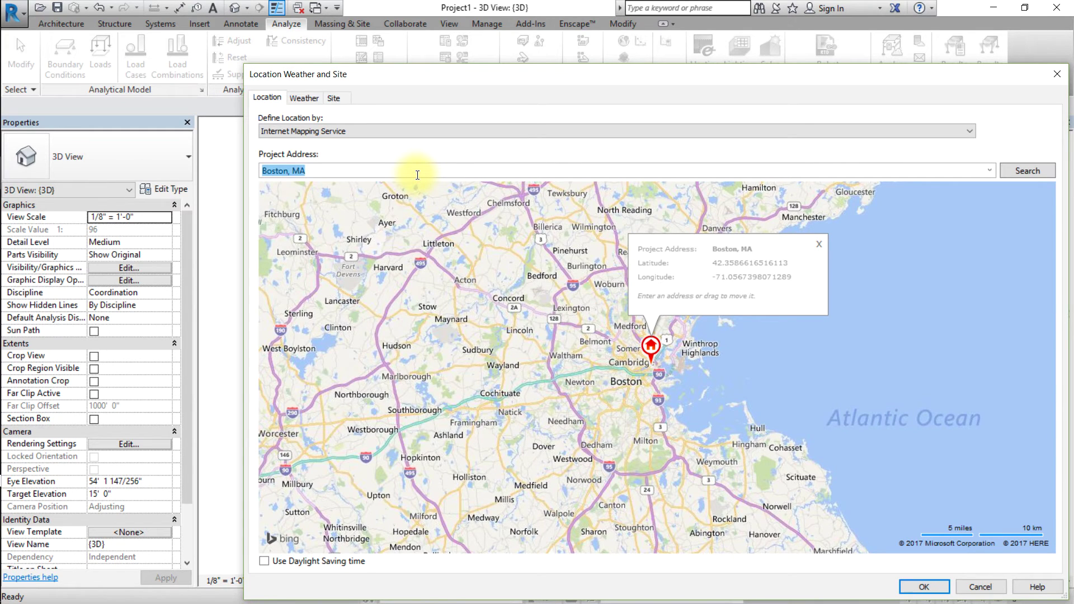
type("Phoenix, AZ")
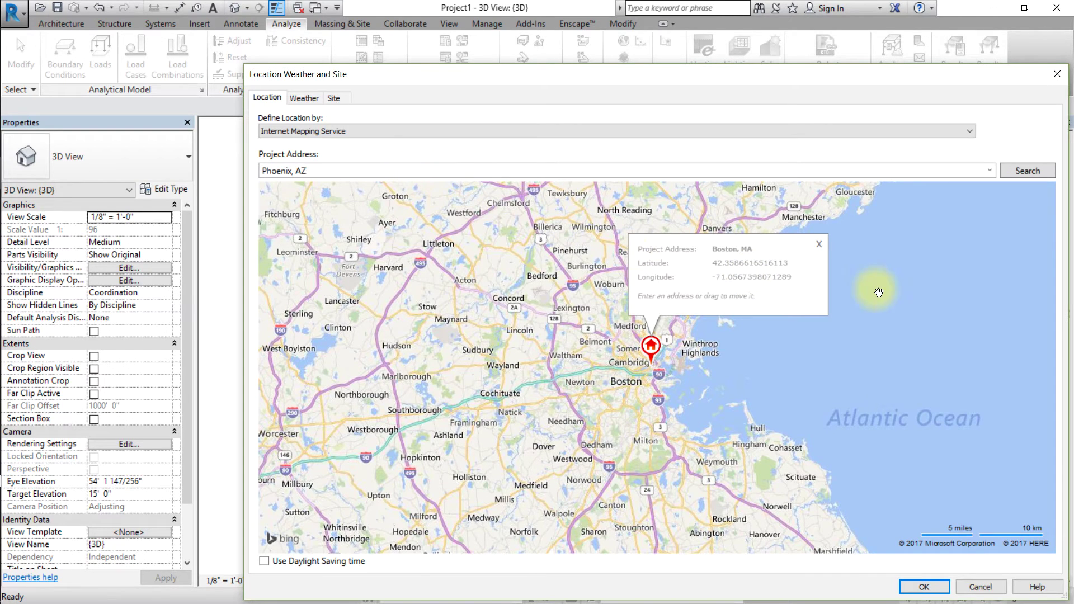
left_click(1014, 173)
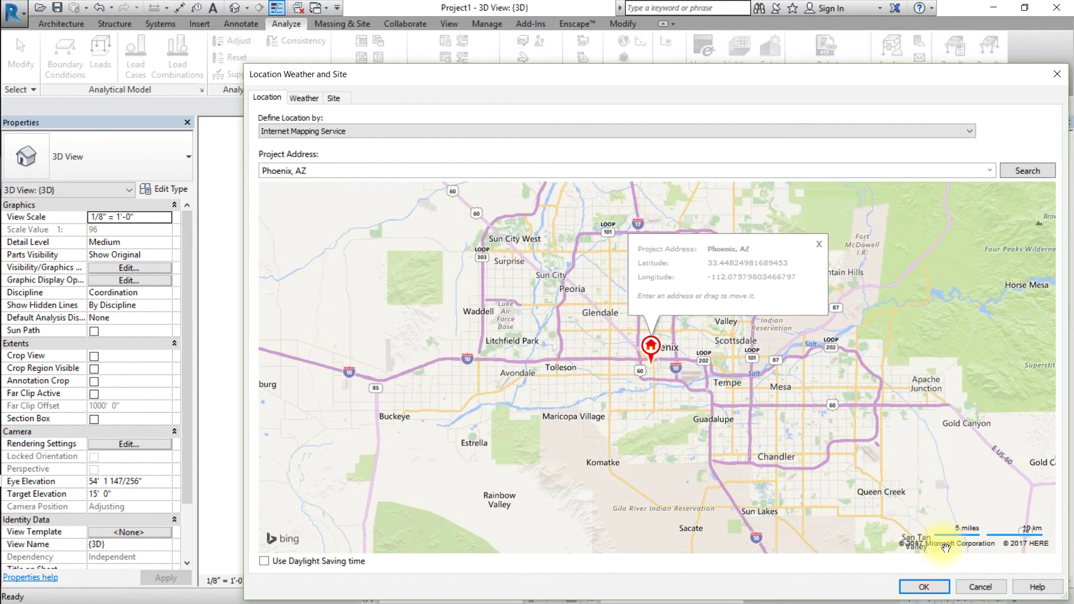
In Energy Settings, try Use Conceptual Masses, then set Mode to Use Conceptual Masses and Building Elements.
left_click(924, 587)
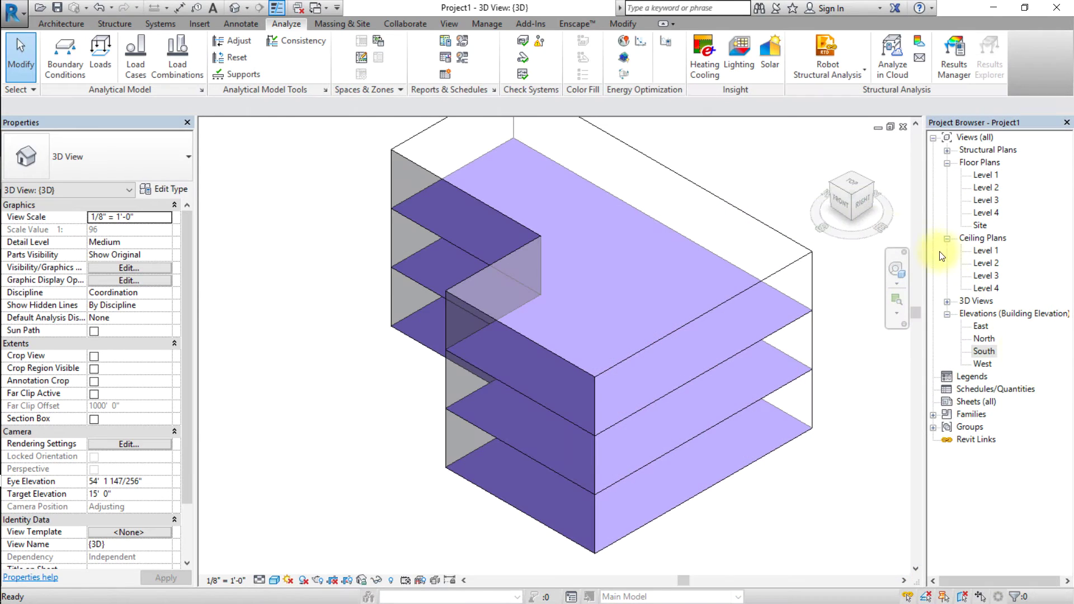
left_click(666, 41)
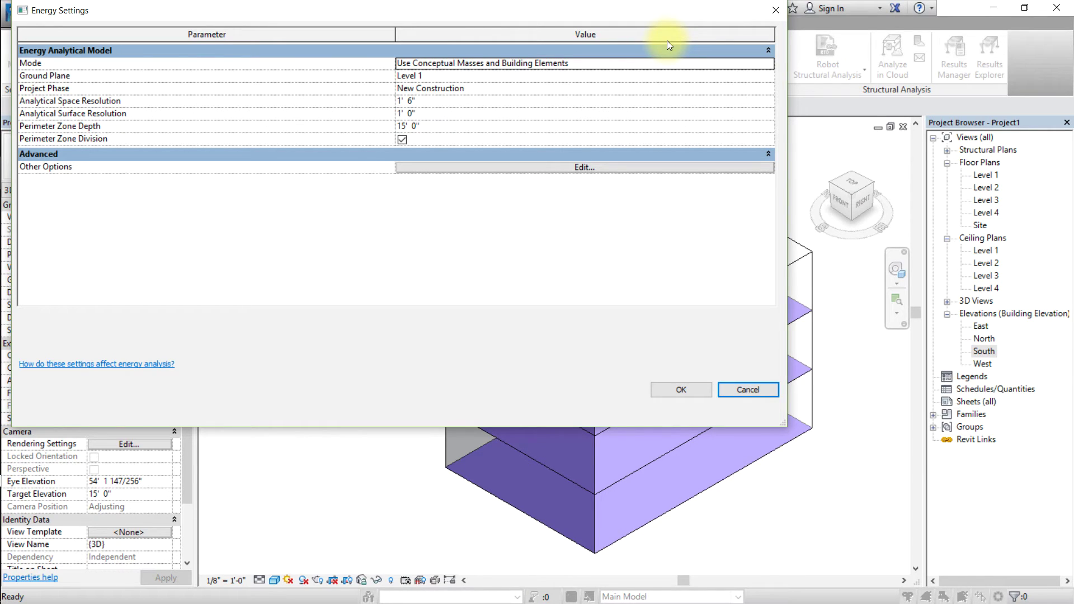
left_click(696, 68)
left_click(768, 63)
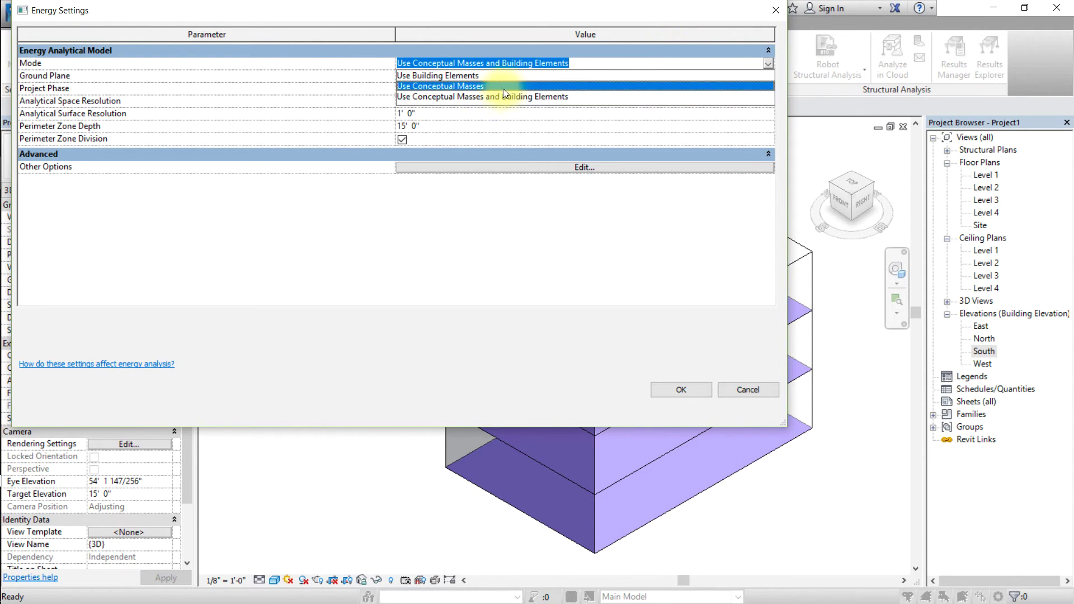
left_click(505, 86)
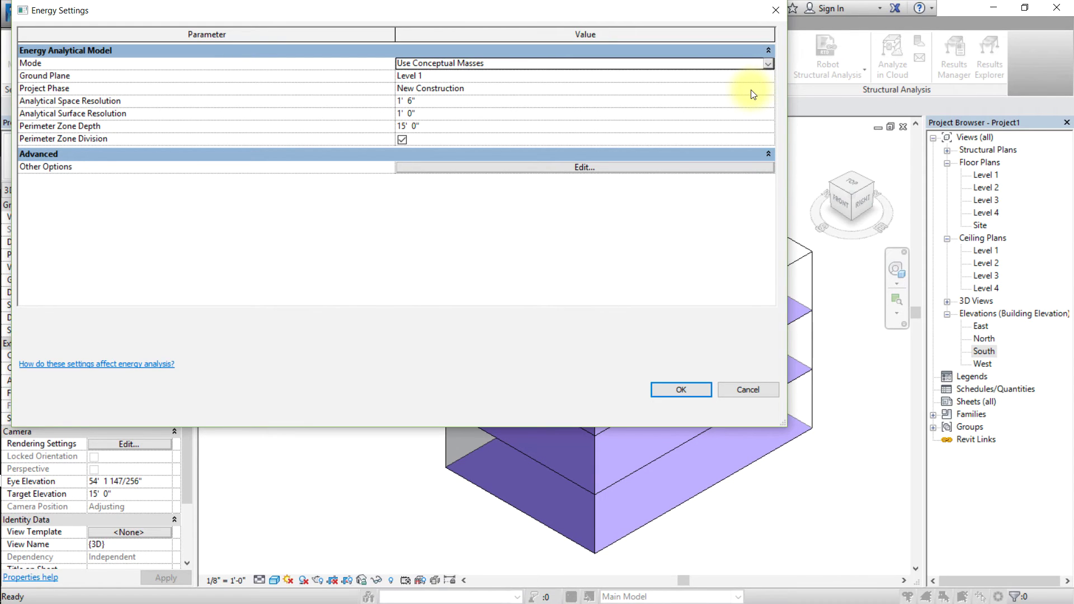
left_click(766, 64)
left_click(767, 65)
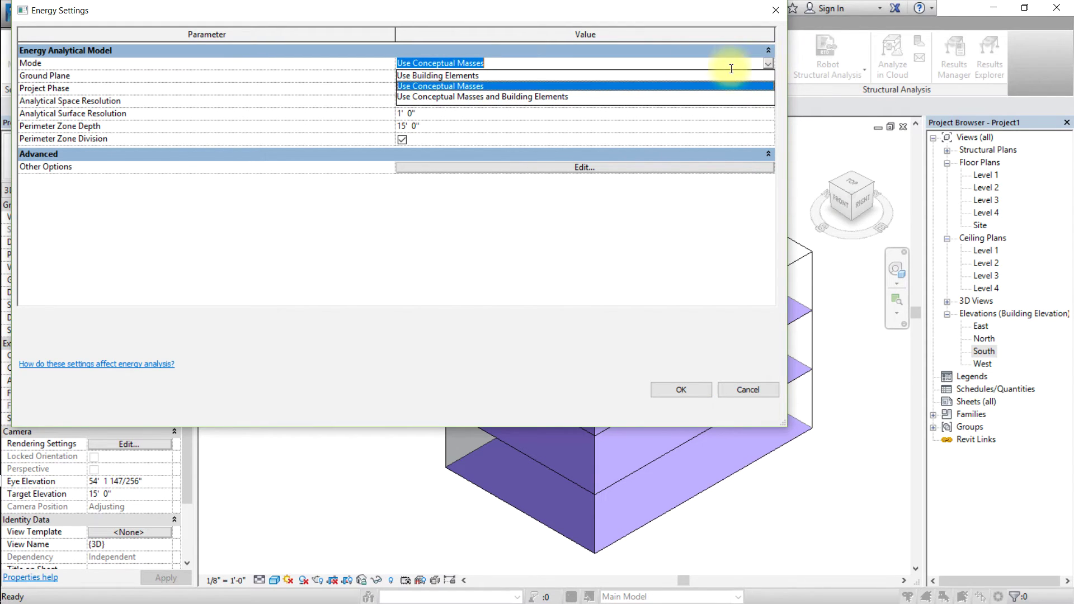
left_click(518, 99)
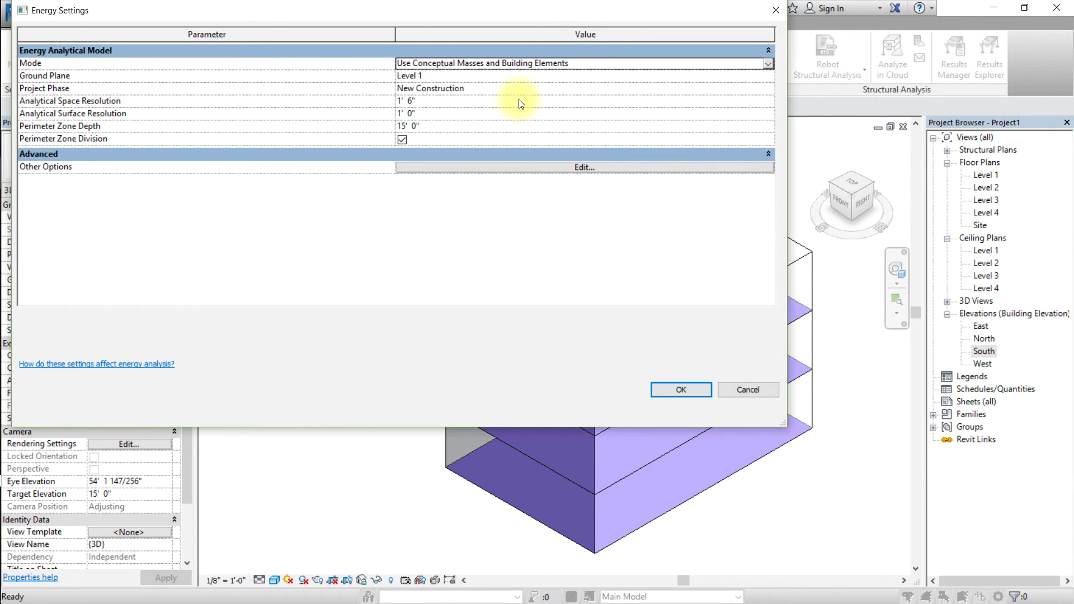
Keep Building Type as Office in Advanced Energy Settings and accept both energy dialogs.
left_click(590, 169)
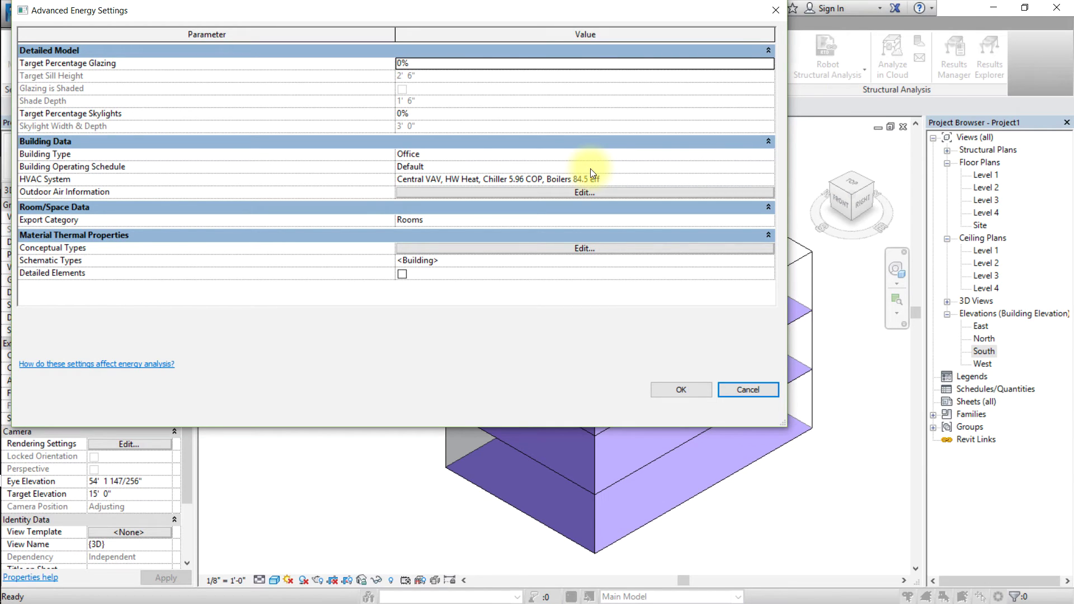
left_click(741, 158)
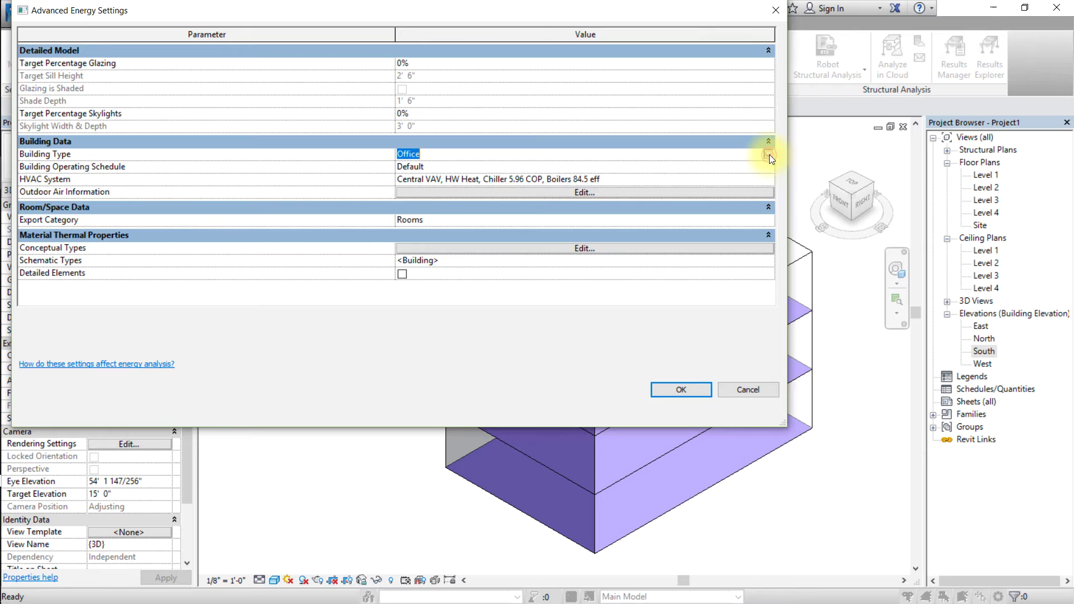
left_click(769, 155)
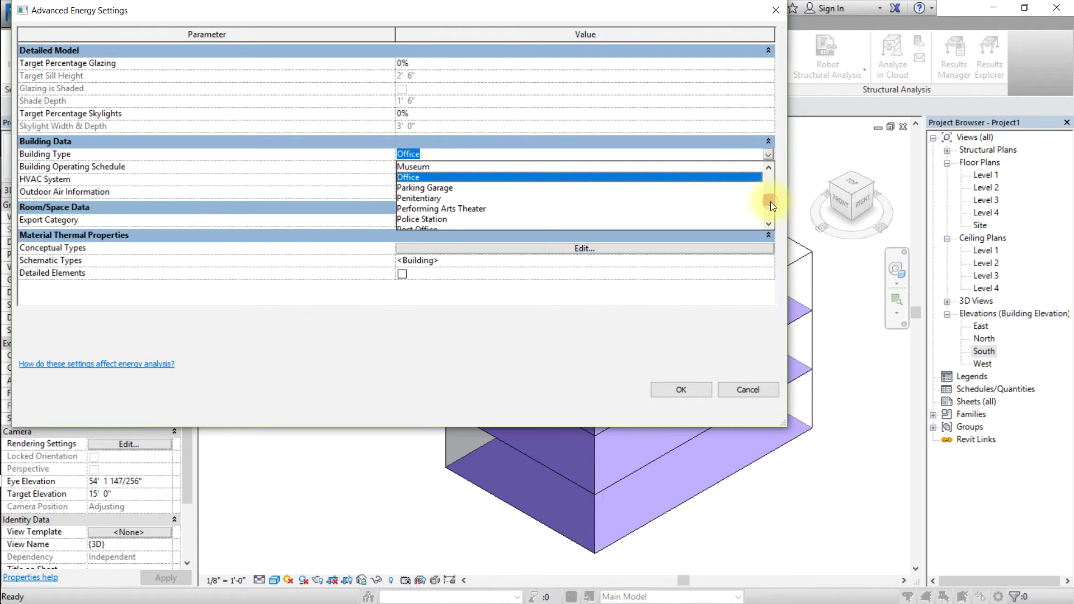
mouse_move(770, 201)
left_mouse_down()
mouse_move(770, 187)
mouse_move(769, 200)
left_mouse_up()
left_click(562, 177)
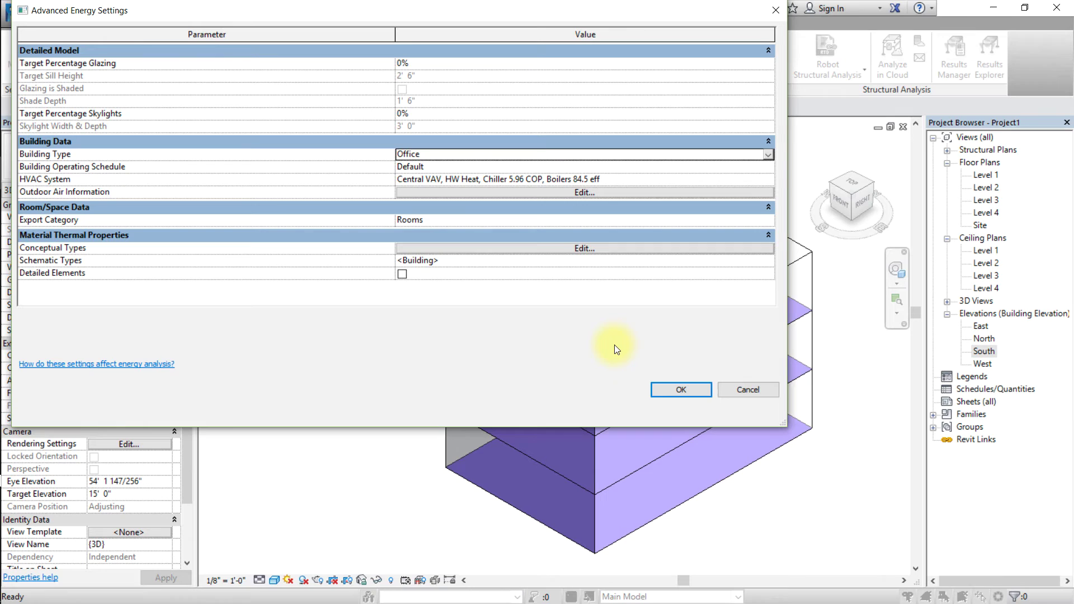
left_click(701, 390)
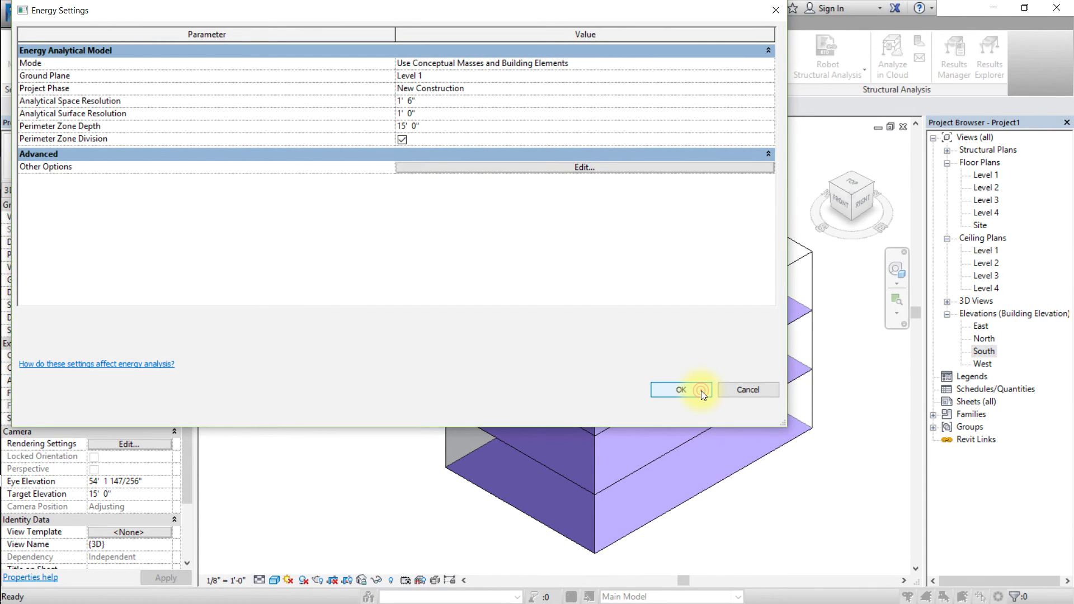
left_click(700, 390)
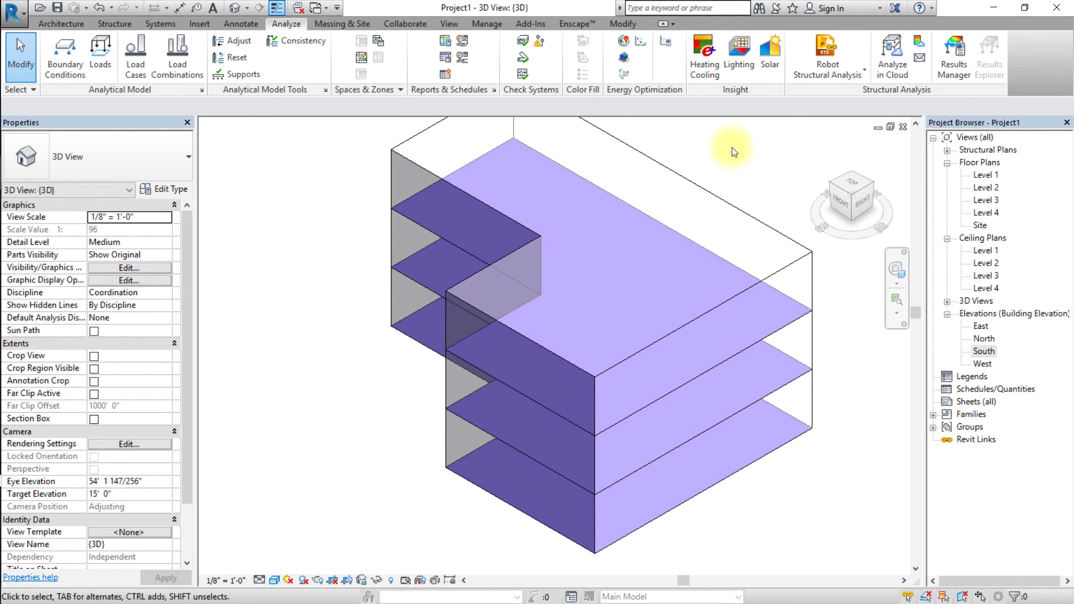
Create the energy analytical model, delete it, then generate it again.
left_click(625, 55)
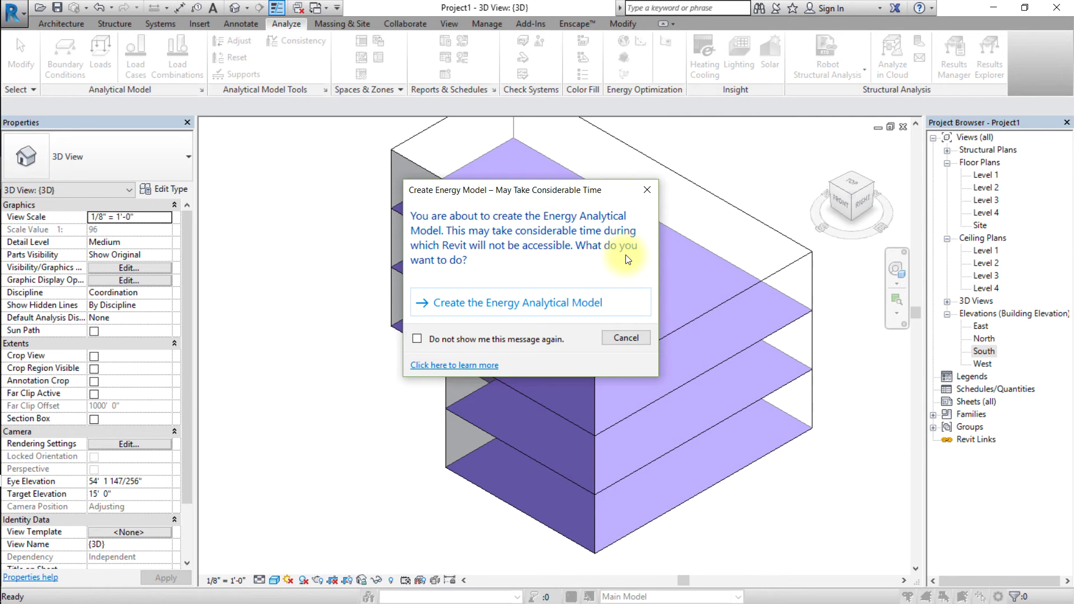
left_click(592, 311)
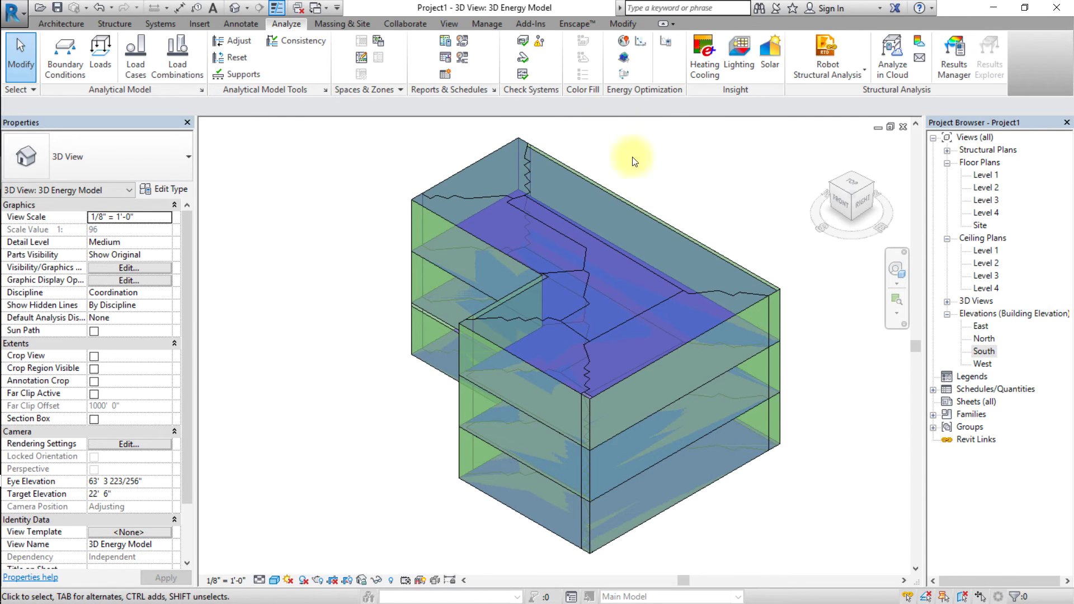
left_click(628, 59)
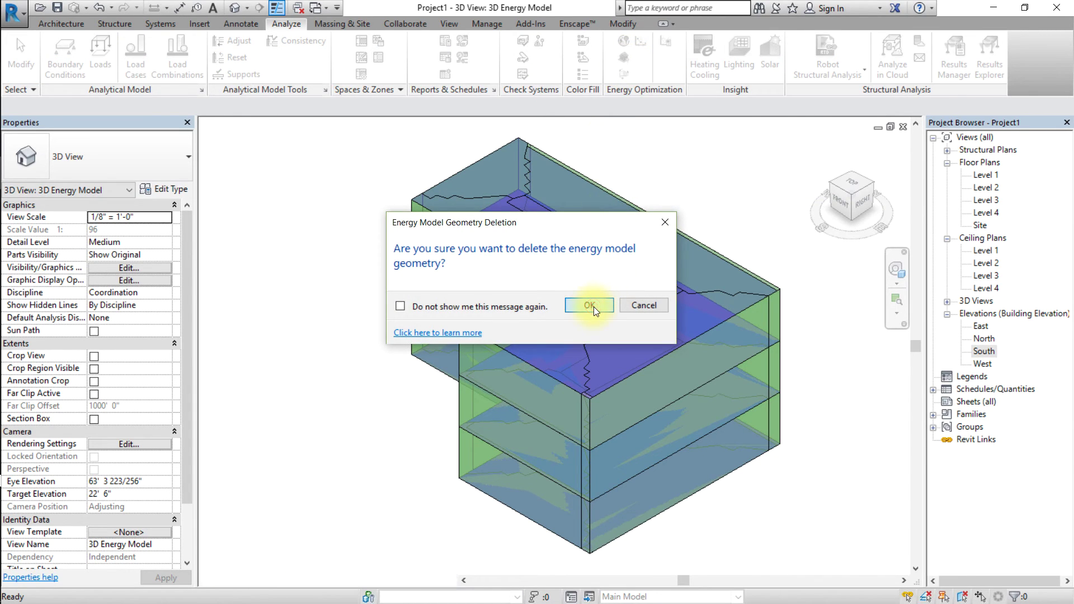
left_click(591, 306)
left_click(626, 59)
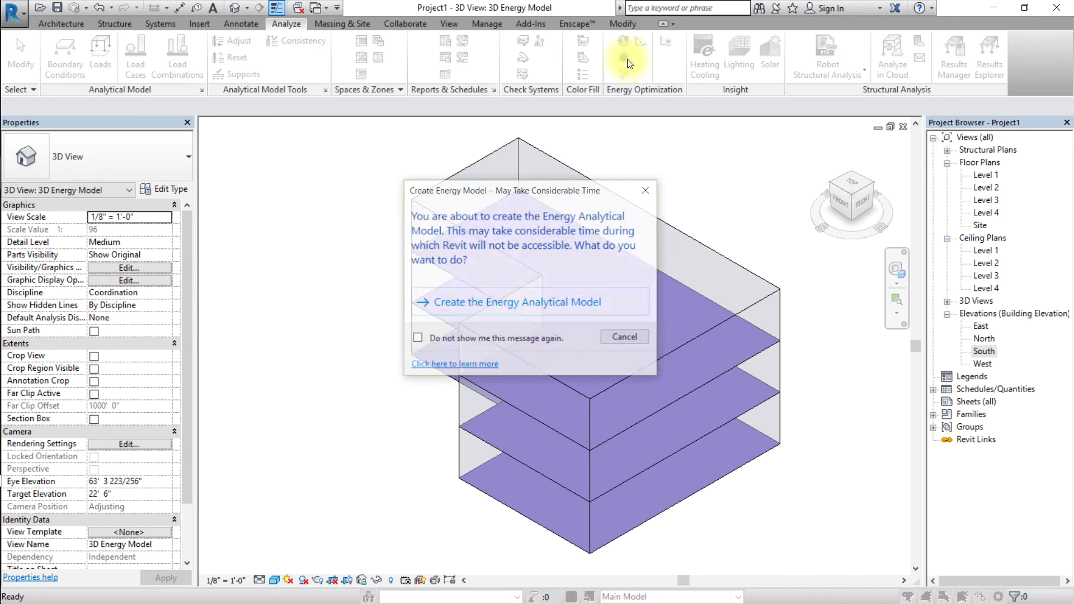
left_click(561, 305)
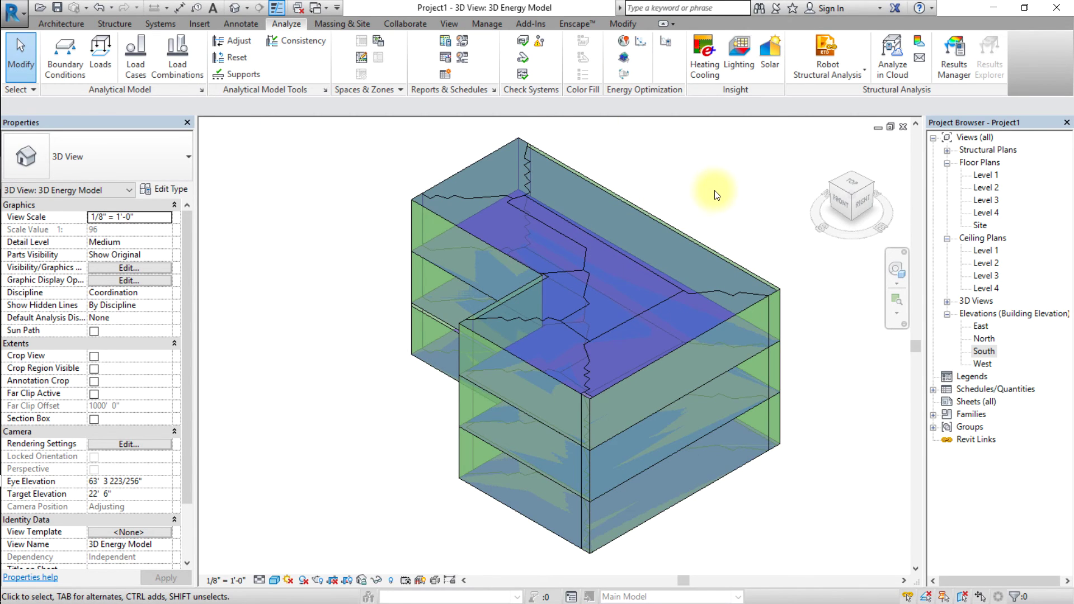
Sign in to the Autodesk A360 account with the account e-mail and password.
left_click(877, 10)
left_click(871, 26)
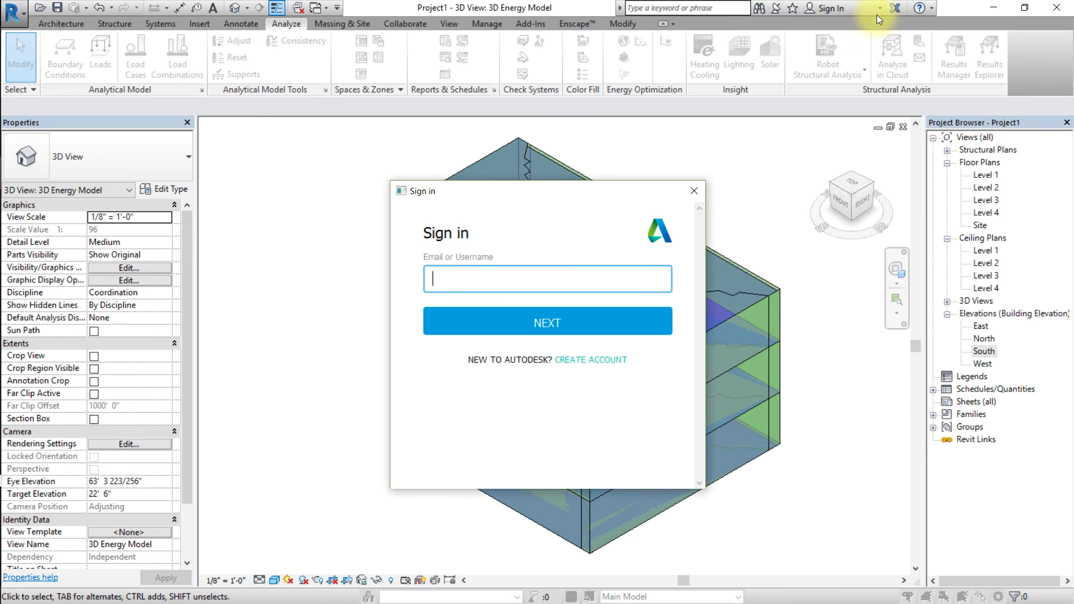
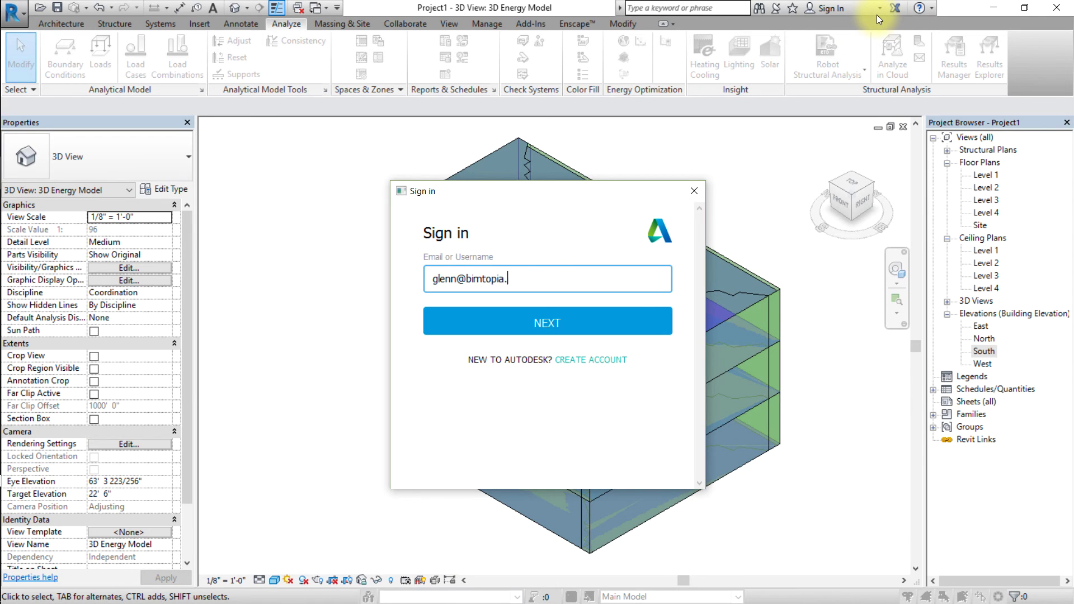
key("Return")
type("••••••••••••")
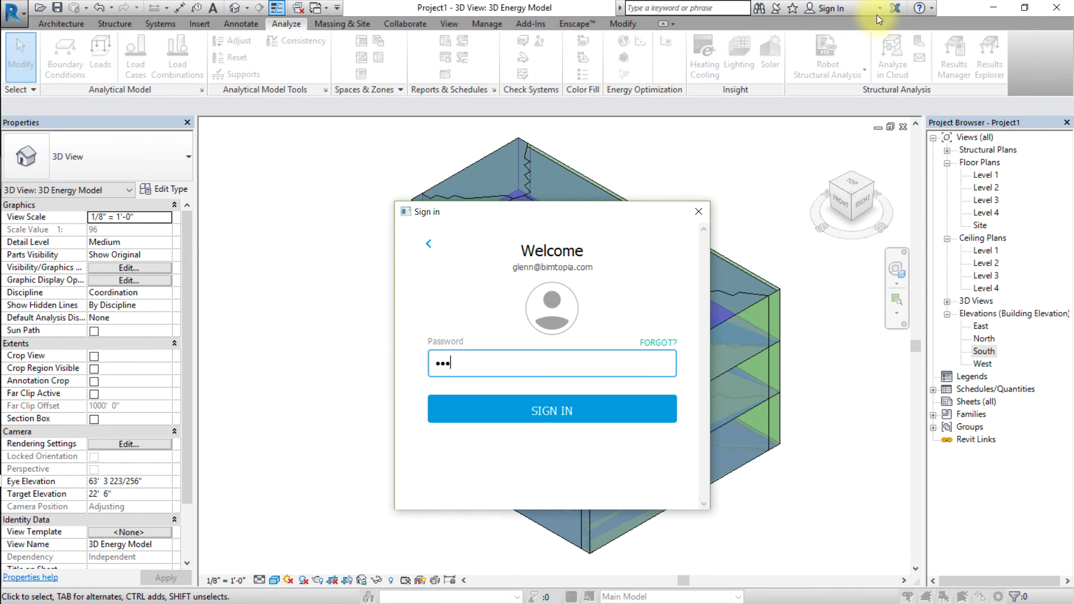
key("Return")
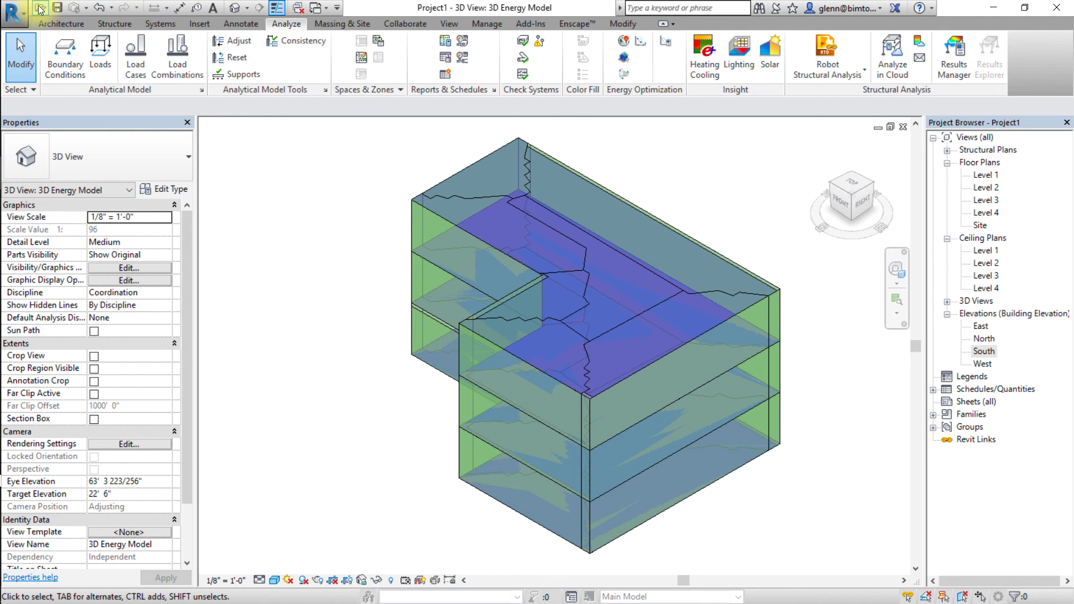
Save the project as 'Example - Creating Energy Model'.
left_click(58, 8)
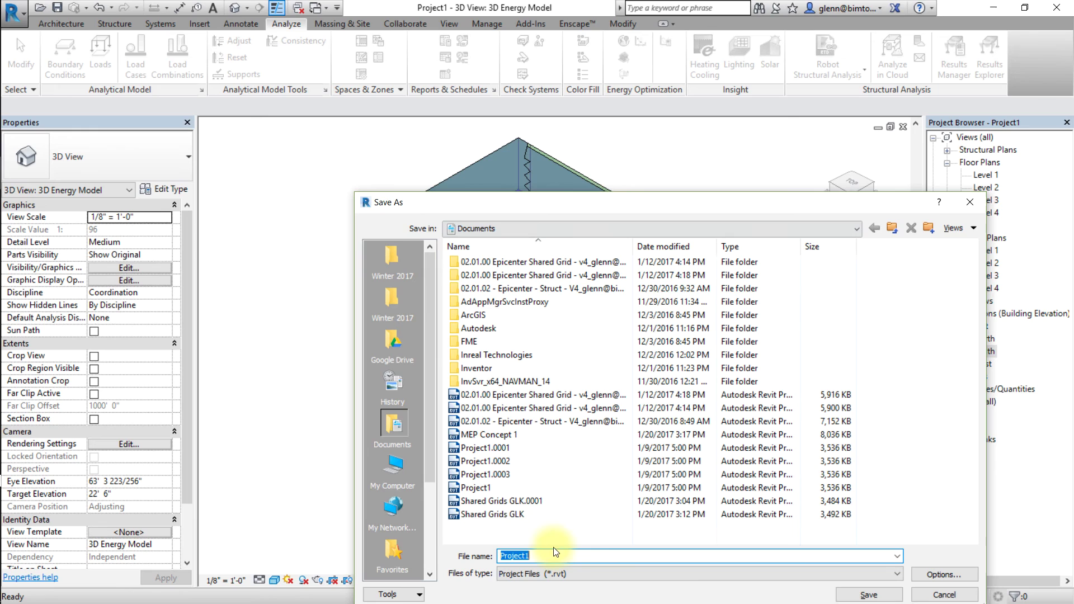
type("Example - Creating Energy Model")
key("Return")
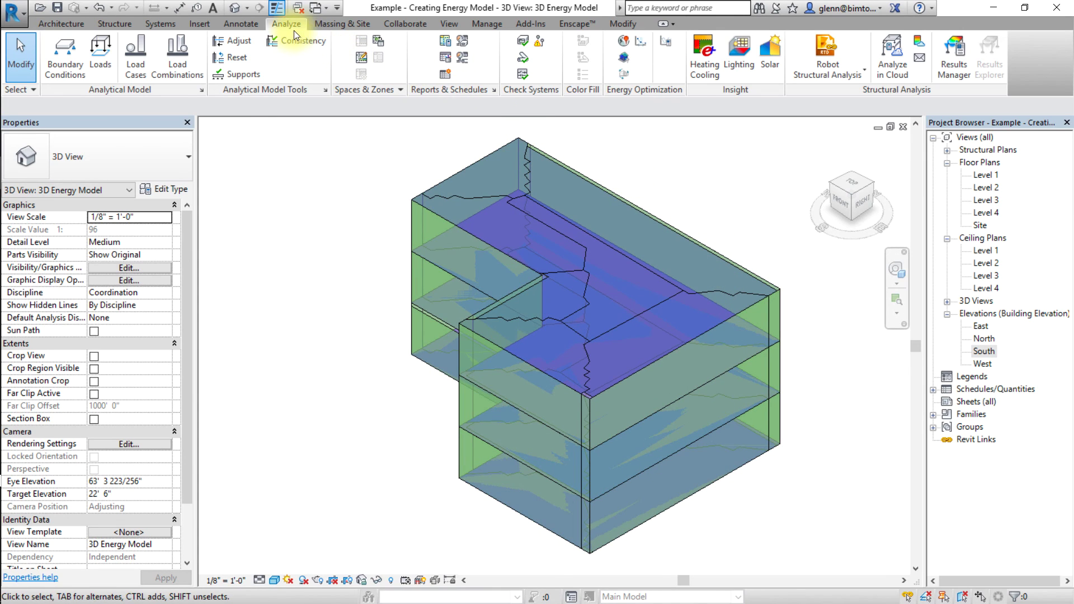
Launch the Energy Optimization simulation from the Analyze tab.
left_click(624, 76)
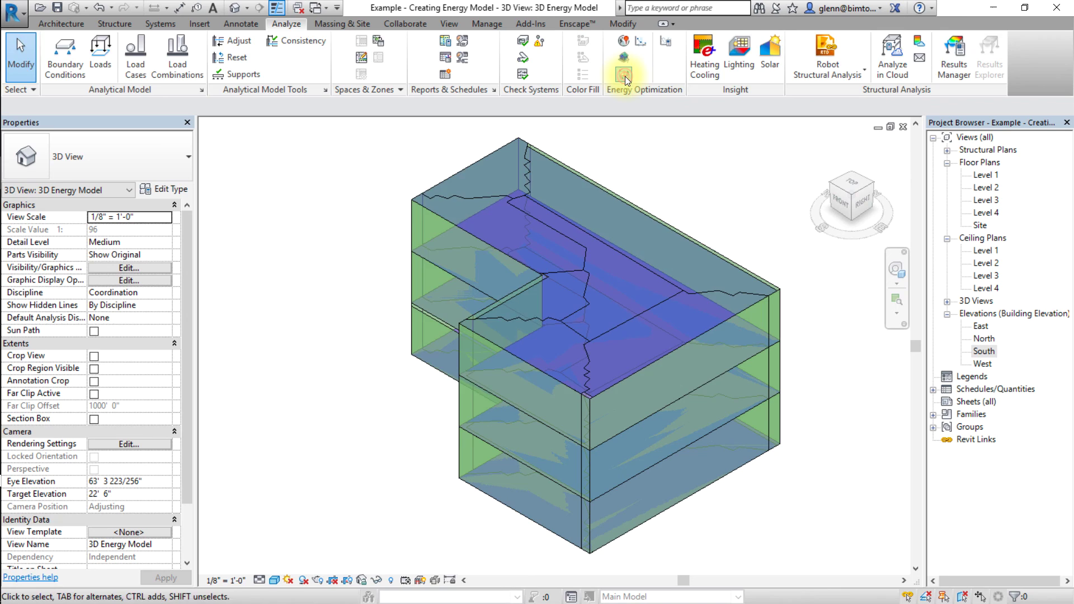